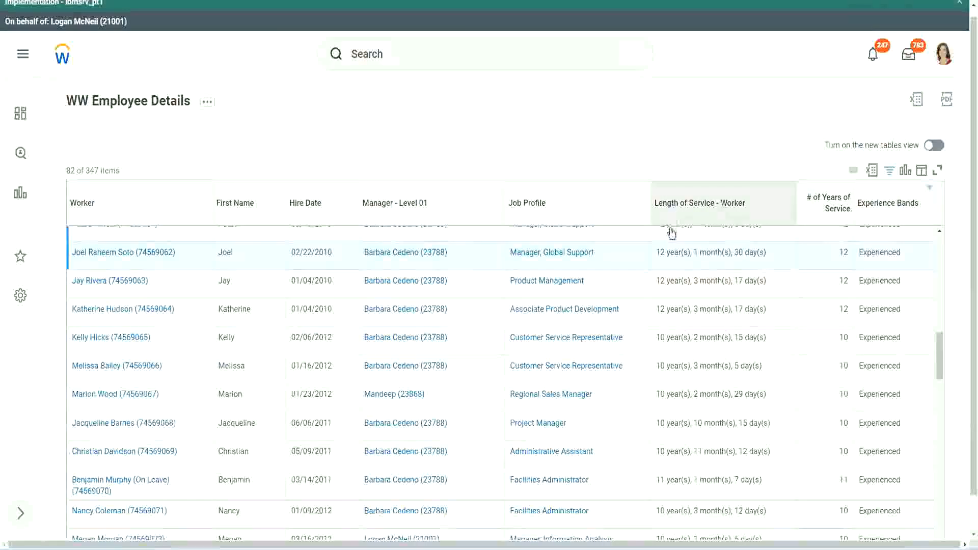
- Compare the Length of Service - Worker values with # of Years of Service for several workers in the WW Employee Details report
left_click_drag(660, 253, 655, 254)
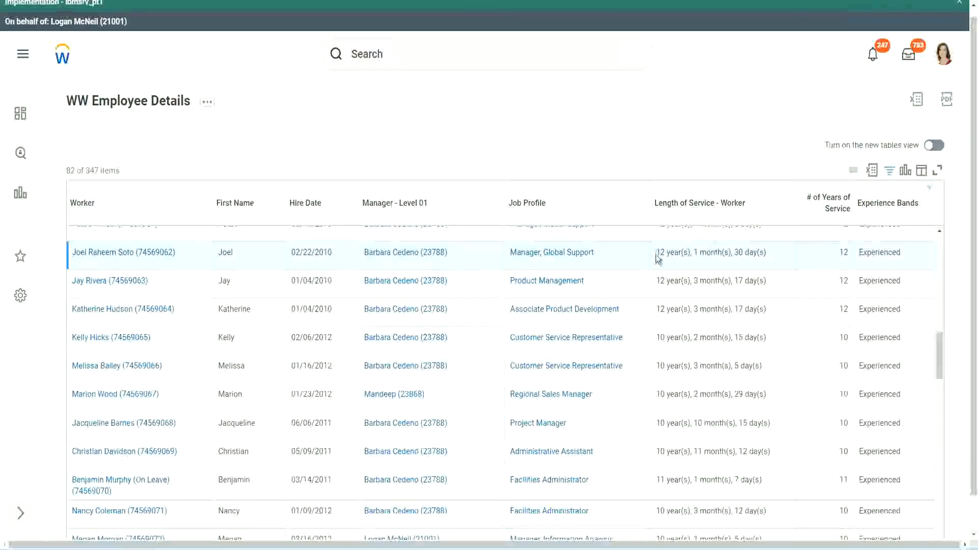
left_click(691, 251)
left_click_drag(656, 253, 749, 253)
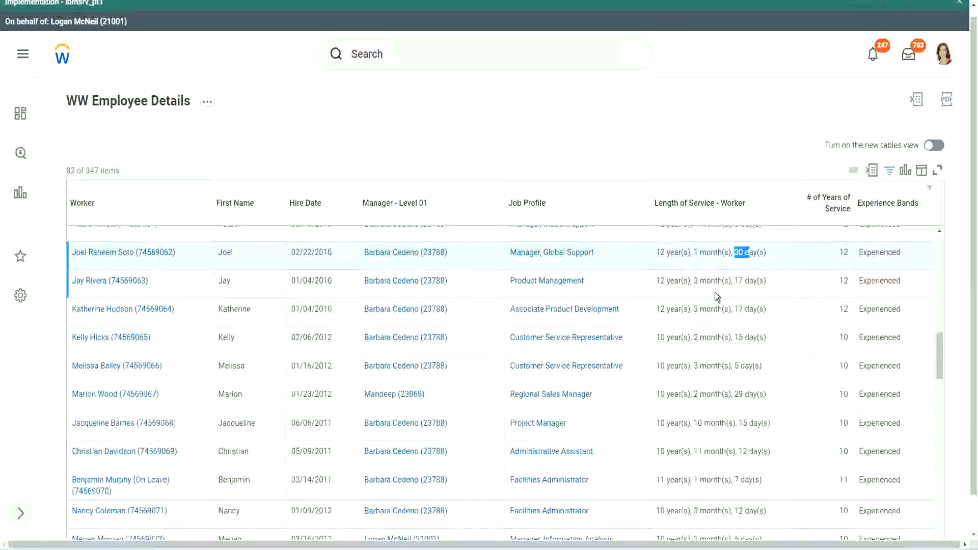
double_click(849, 251)
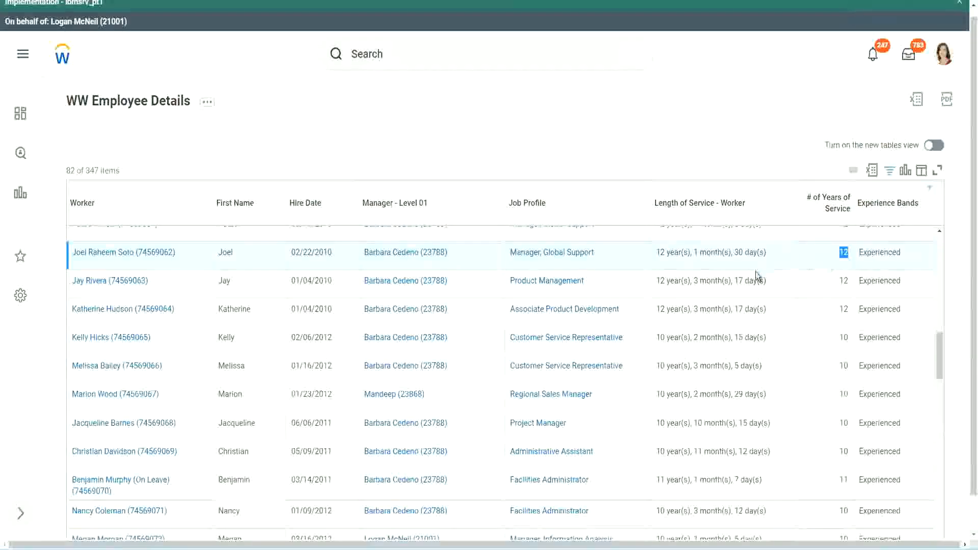
left_click(673, 451)
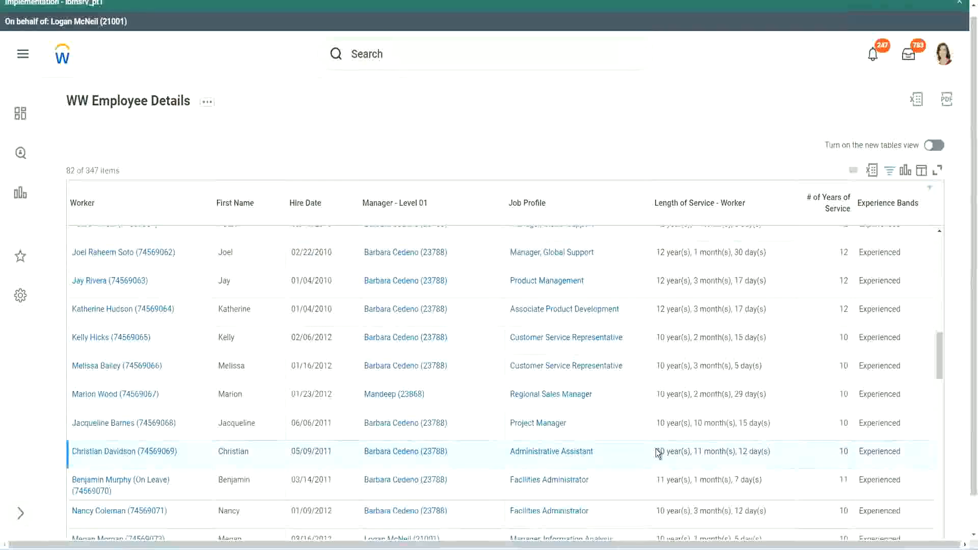
left_click_drag(695, 450, 758, 451)
left_click(759, 451)
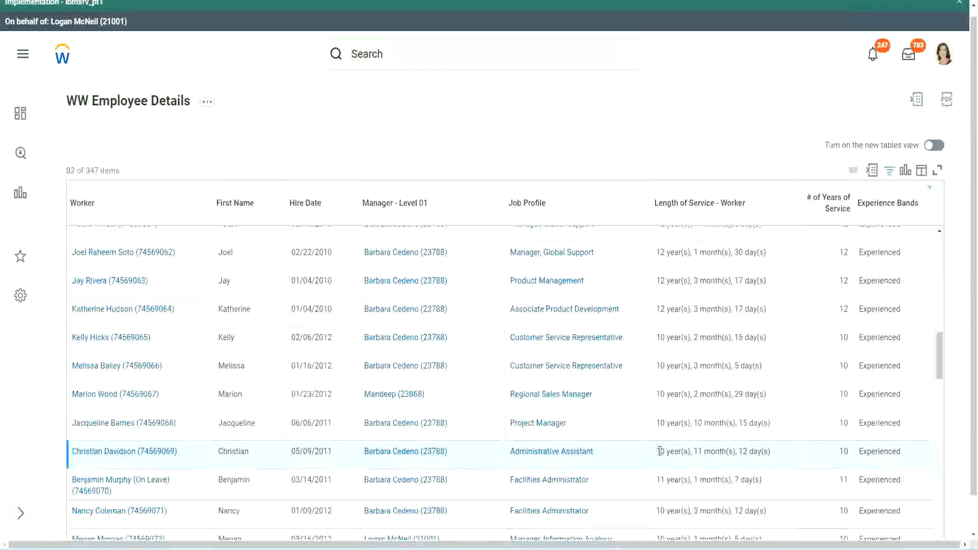
double_click(843, 451)
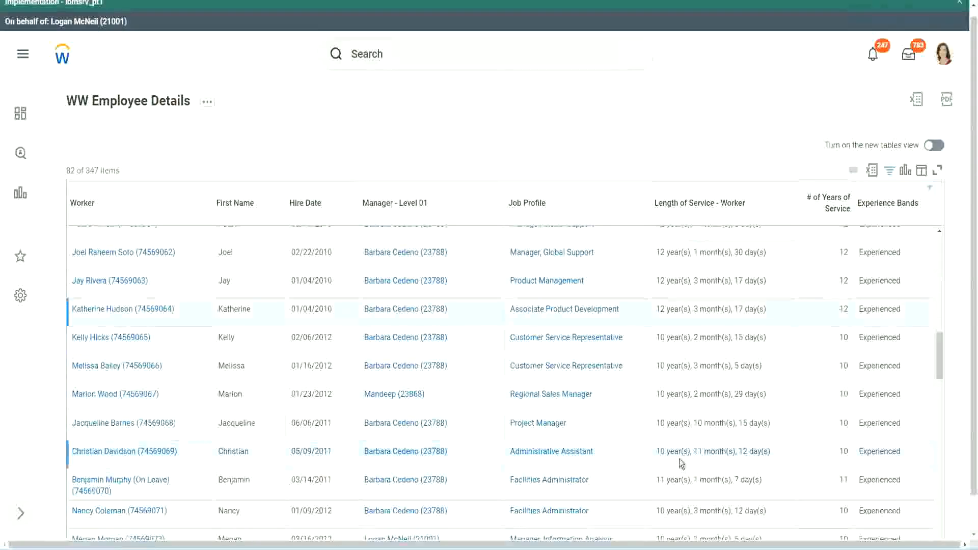
double_click(660, 451)
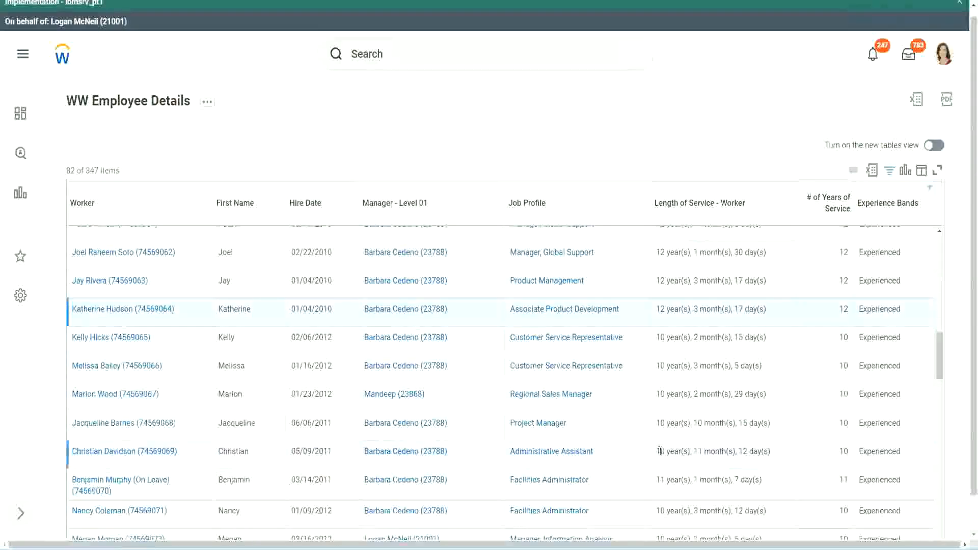
left_click(738, 448)
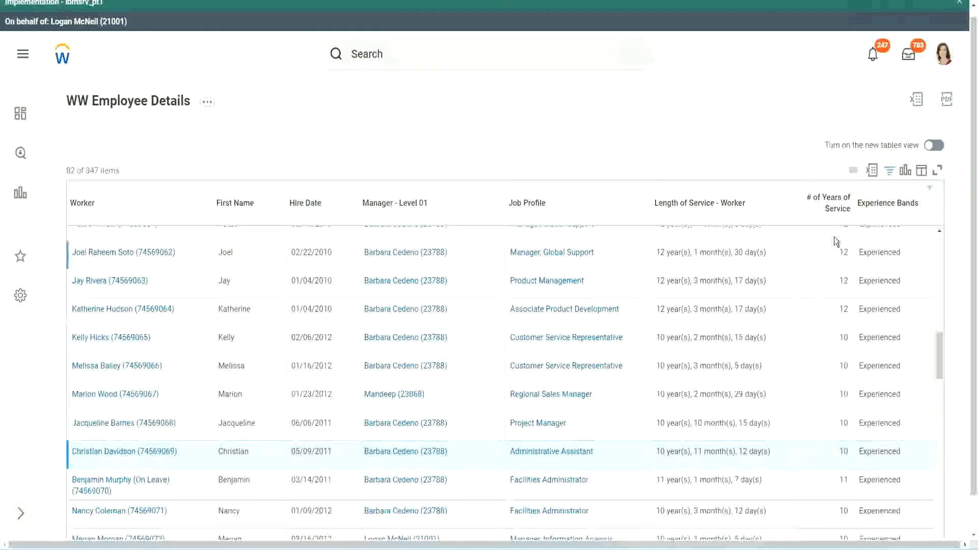
double_click(845, 253)
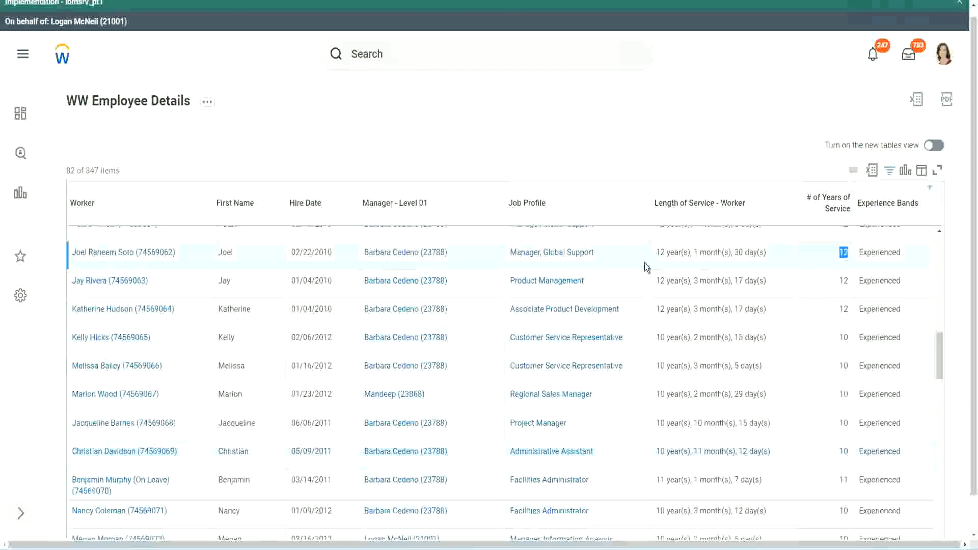
left_click_drag(657, 253, 780, 252)
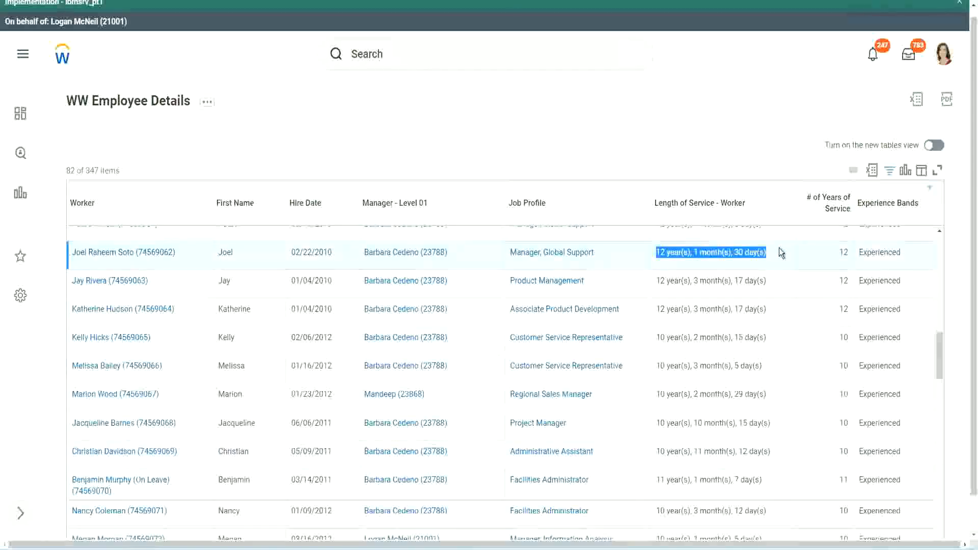
left_click(759, 450)
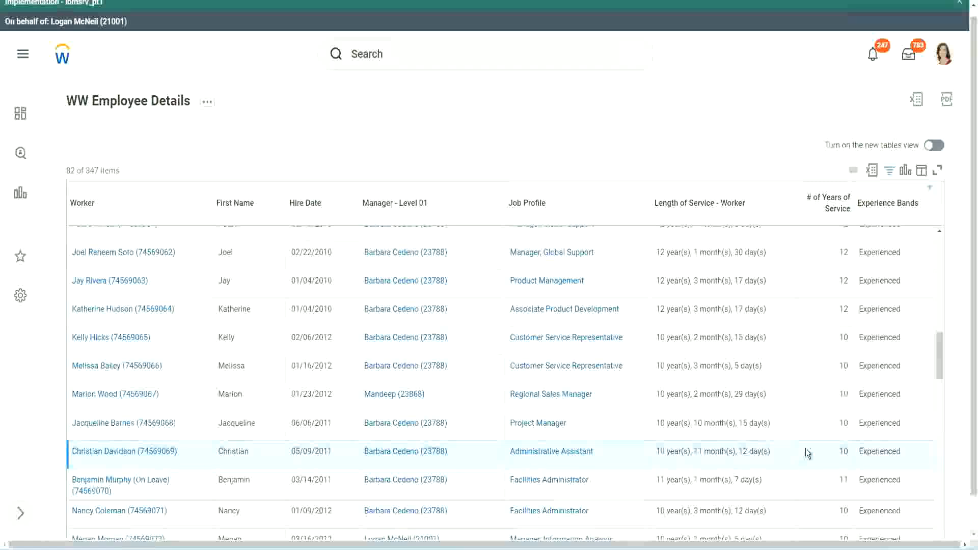
double_click(843, 450)
left_click(808, 454)
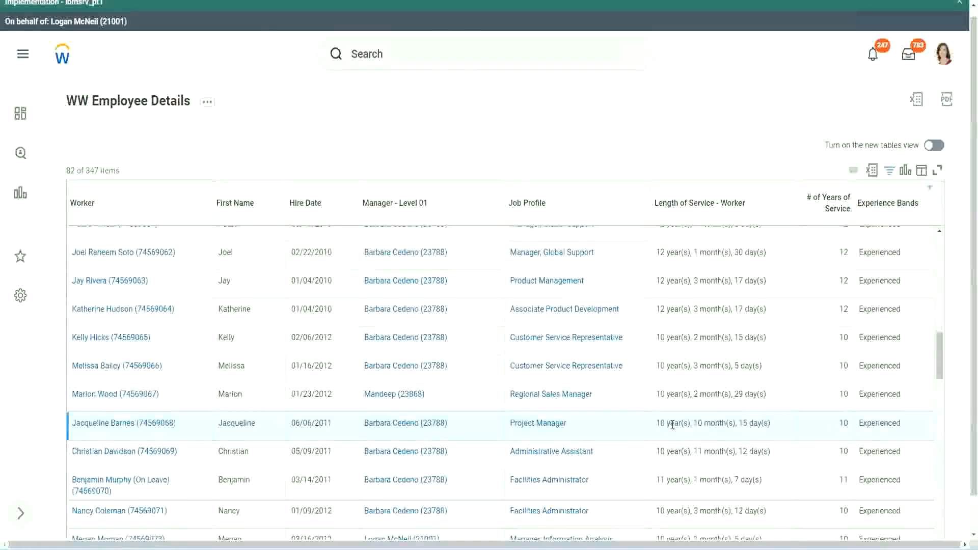
double_click(706, 424)
left_click(730, 424)
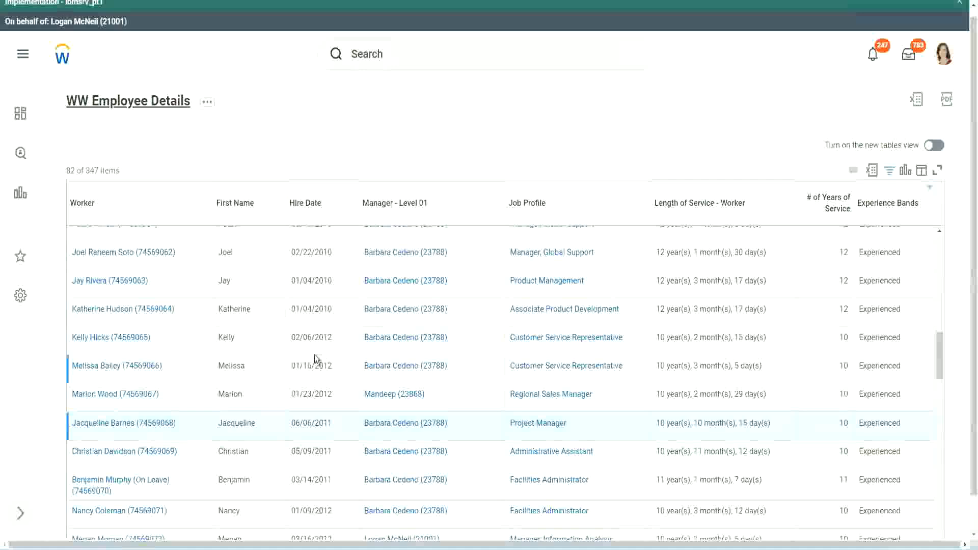
- Open the CF-WW-Eval Exp-Derive Experience Bands from Years of Service field from the report definition in a new tab and dismiss the Implementation banner
scroll(326, 354, "down", 4)
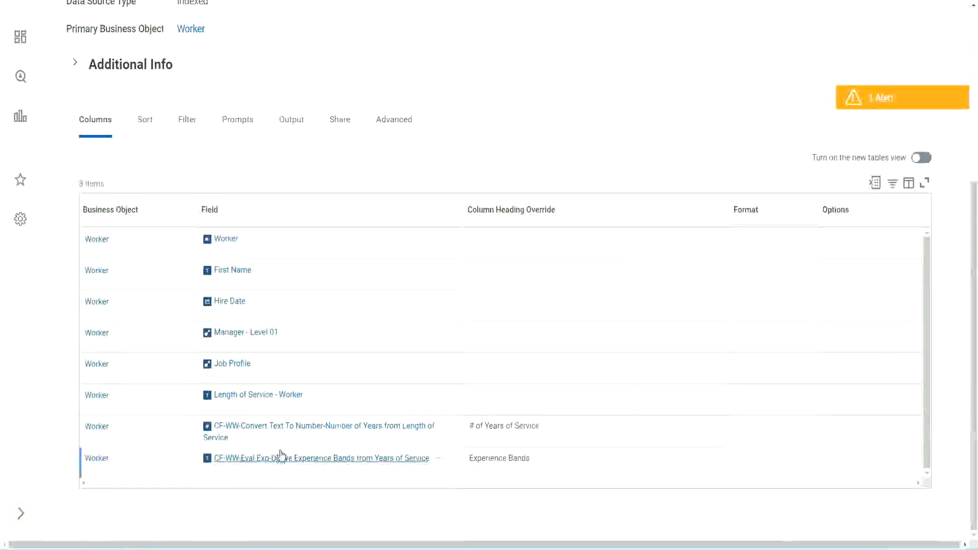
right_click(266, 463)
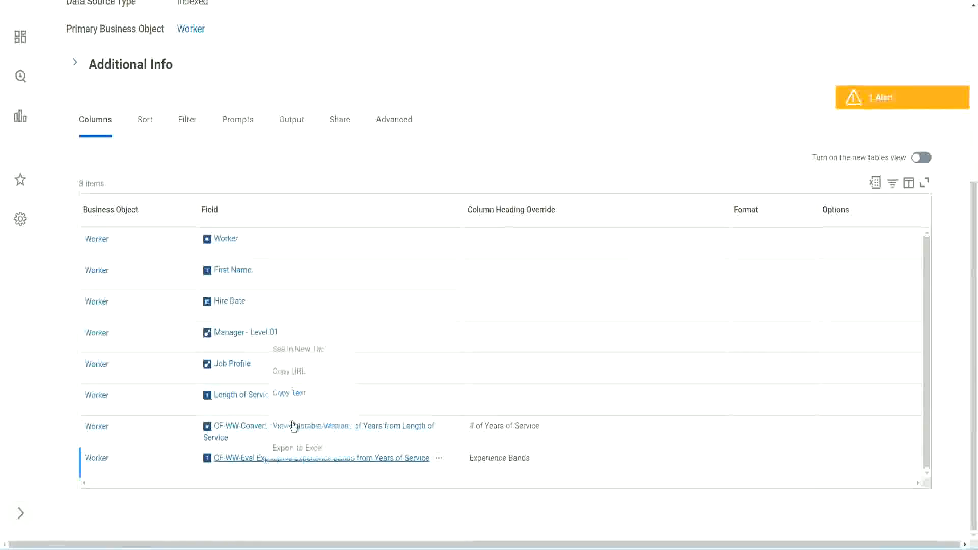
left_click(307, 348)
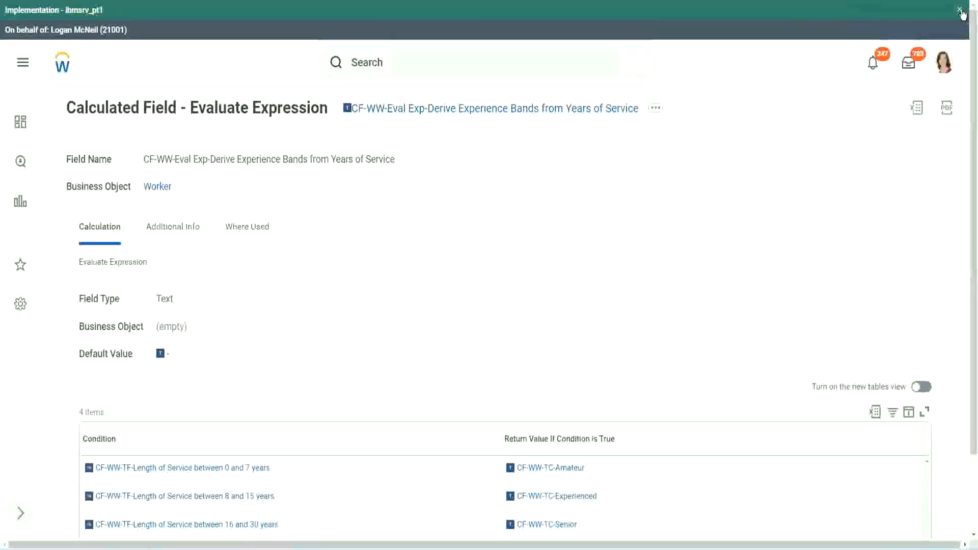
left_click(961, 10)
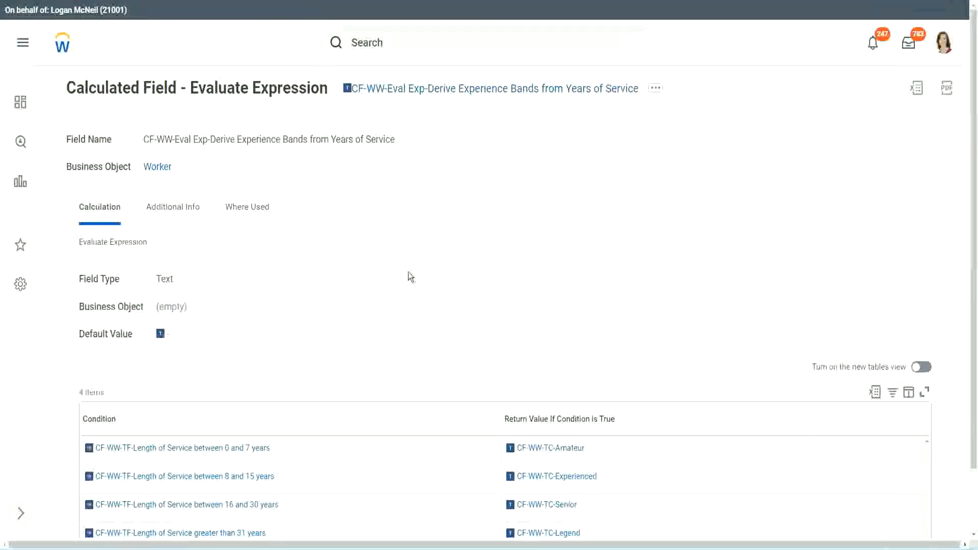
- Copy the name of the Evaluate Expression calculated field as text
scroll(389, 276, "down", 1)
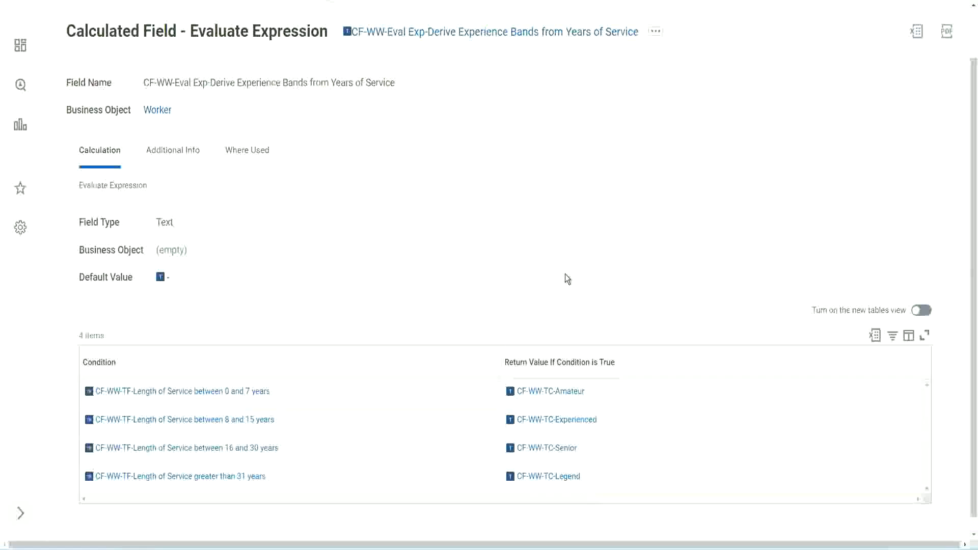
left_click(443, 360)
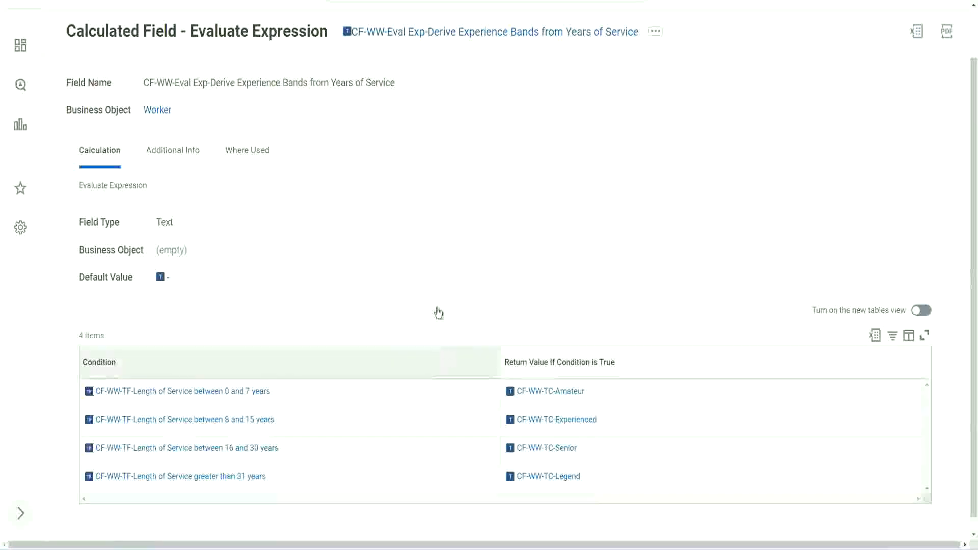
left_click(436, 235)
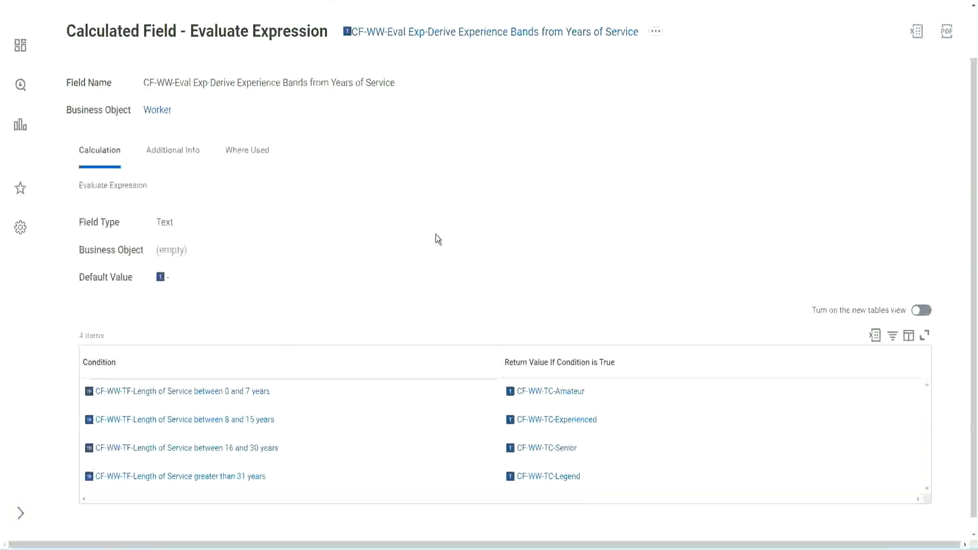
right_click(431, 38)
left_click(458, 92)
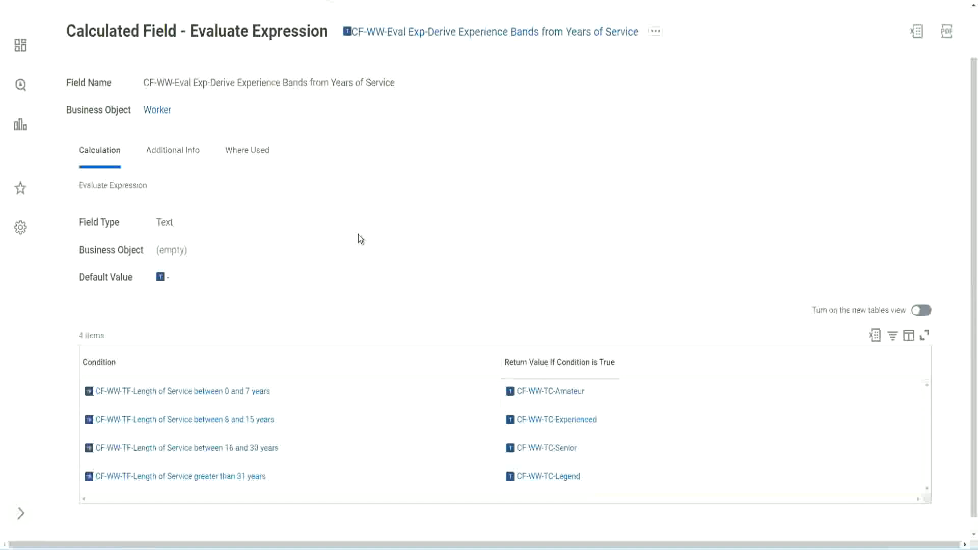
- Return to the WW Employee Details report definition, search for "create cal field" and open the Create Calculated Field task
scroll(380, 201, "up", 1)
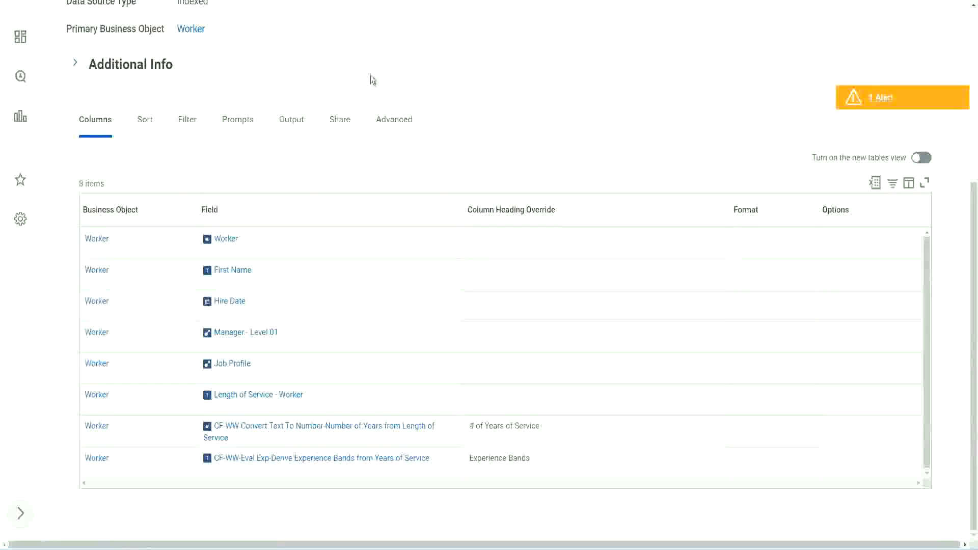
scroll(371, 75, "up", 5)
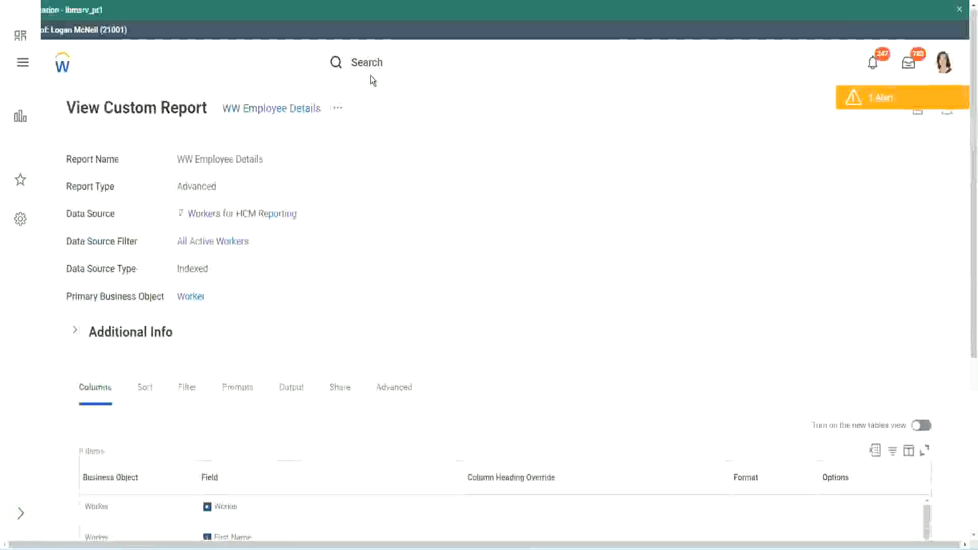
left_click(397, 61)
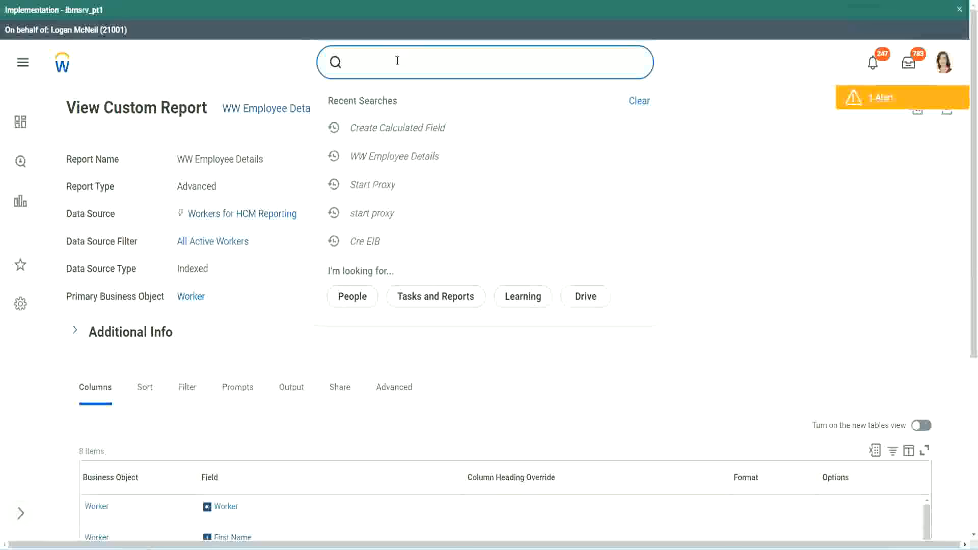
type("create cal field")
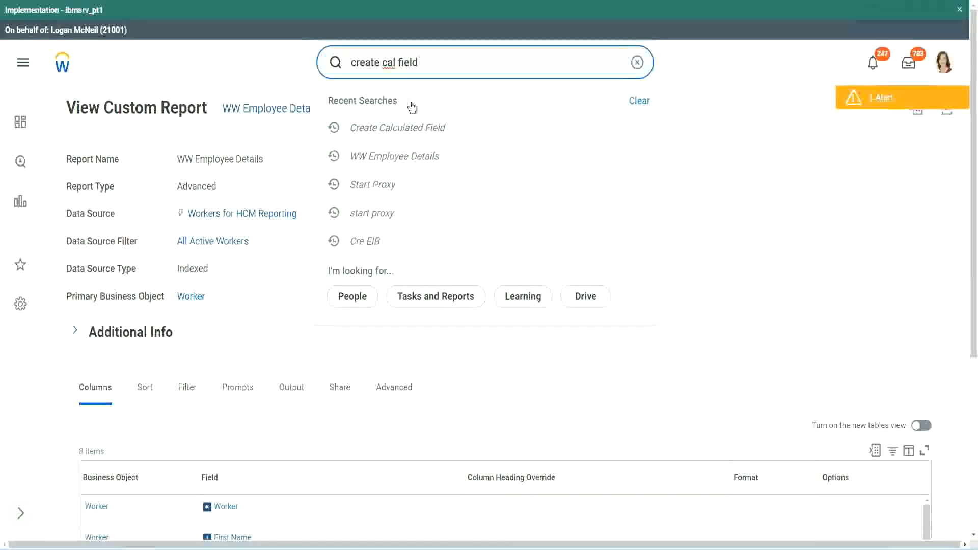
left_click(409, 105)
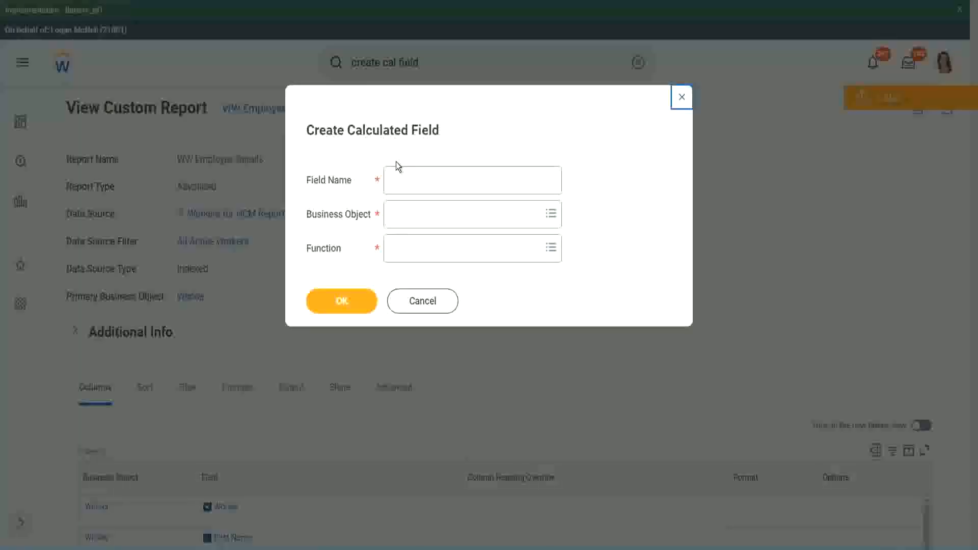
- Paste the copied name CF-WW-Eval Exp-Derive Experience Bands from Years of Service as the new calculated field's name
left_click(414, 181)
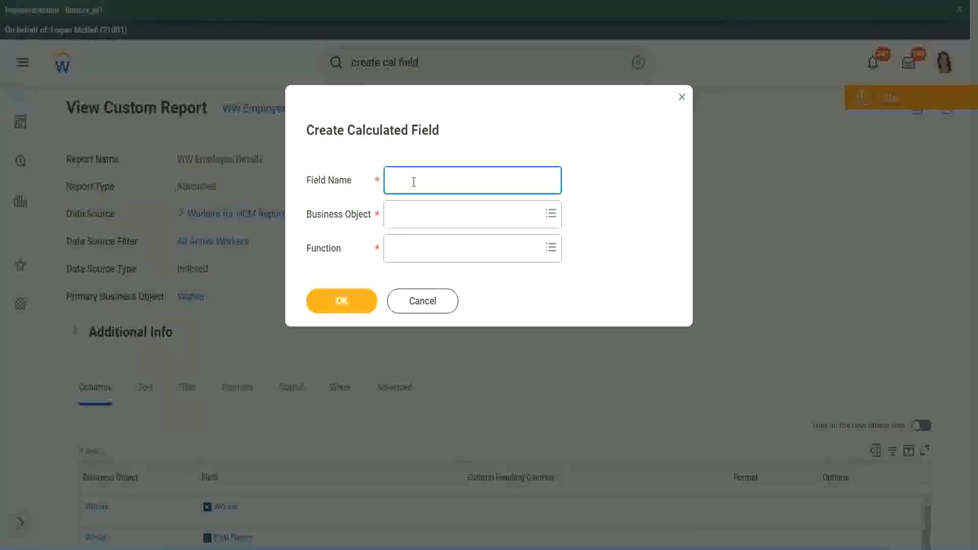
key("ctrl+v")
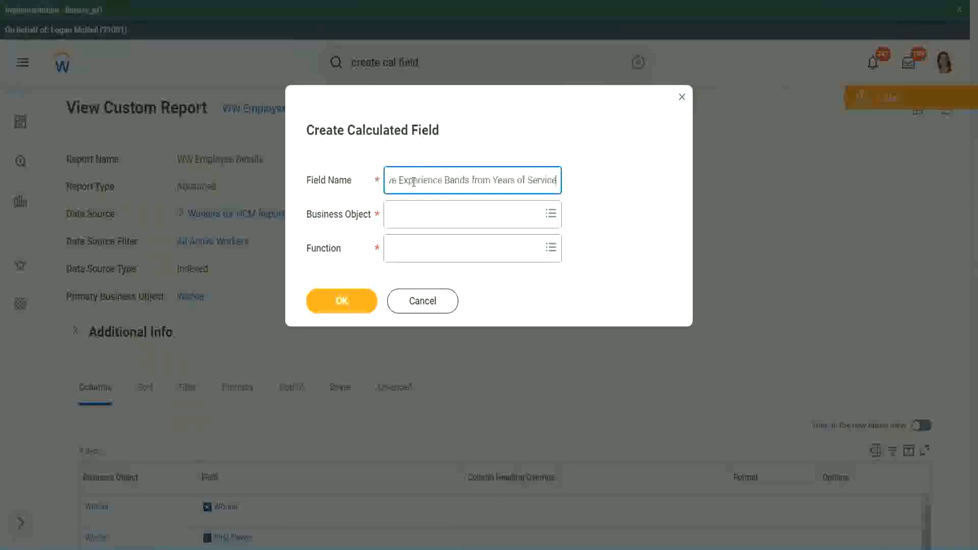
mouse_move(413, 181)
left_mouse_down()
mouse_move(360, 163)
mouse_move(413, 182)
left_mouse_up()
left_click(413, 182)
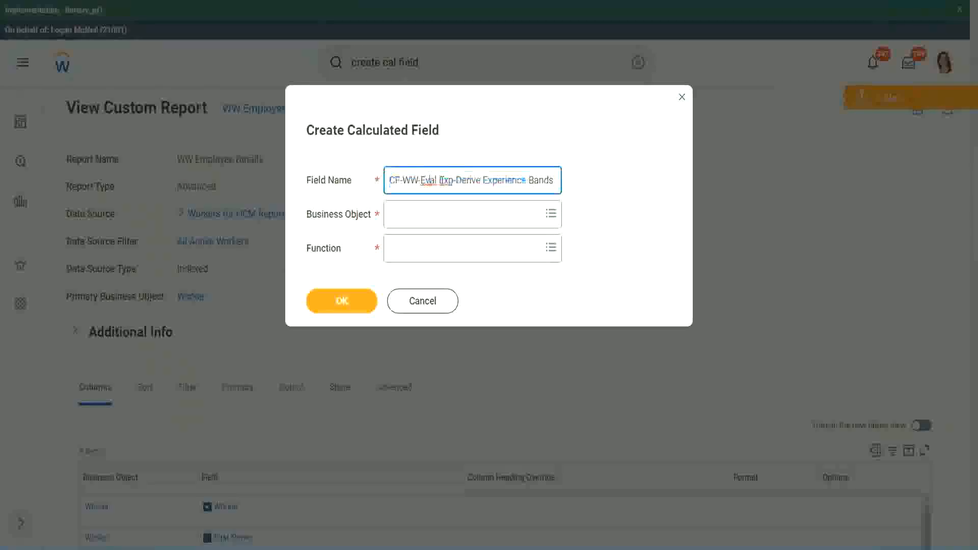
- Insert "Bands" after "Eval Exp" in the new calculated field's name
double_click(446, 180)
key("Right")
type("bands")
key("Left")
key("Left")
key("Left")
key("Left")
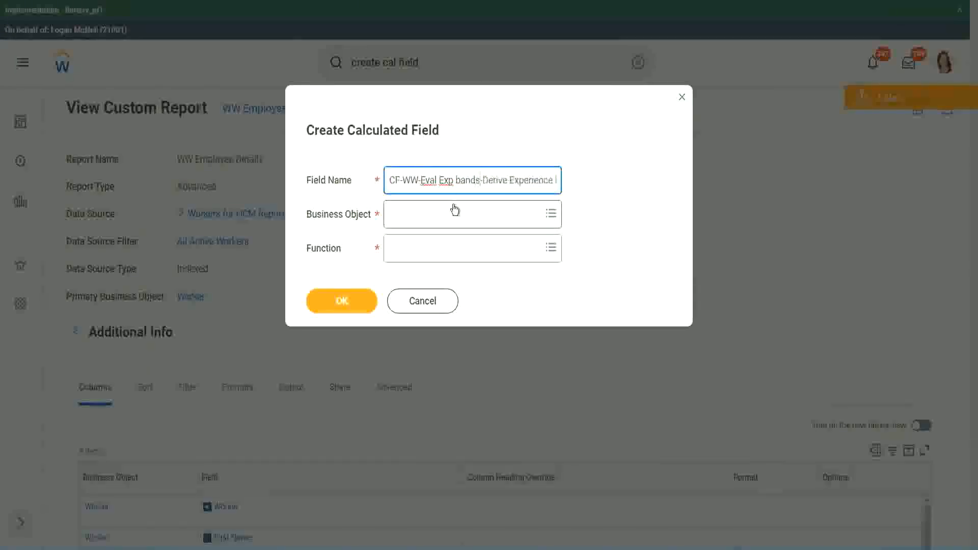
key("shift+Left")
type("B")
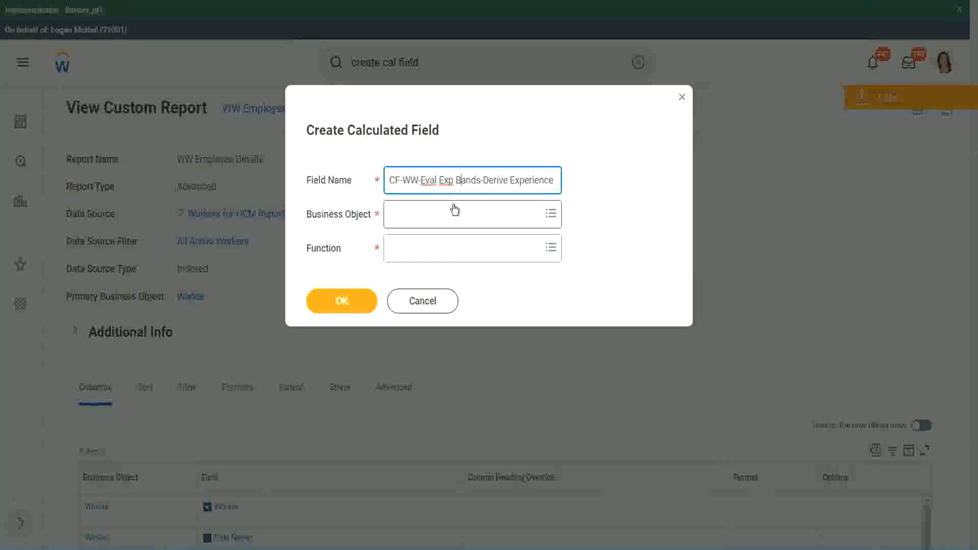
- Replace "Derive" with "Determine" in the new calculated field's name
key("Right")
key("Right")
key("Right")
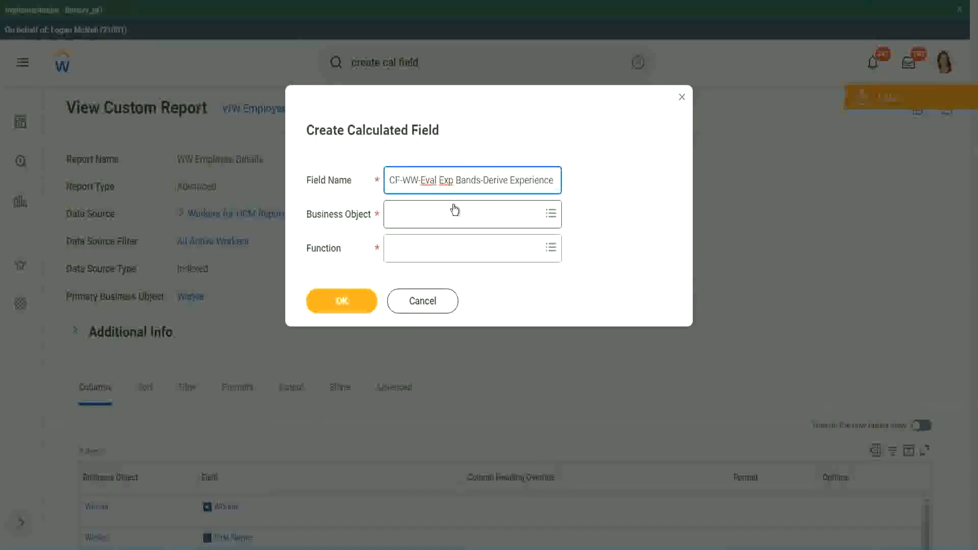
type("Band")
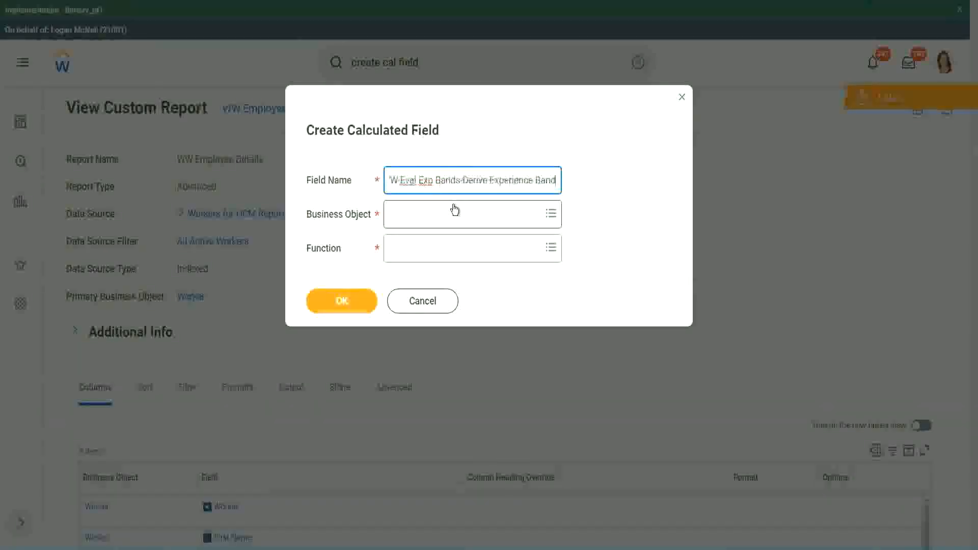
type("s from Years of")
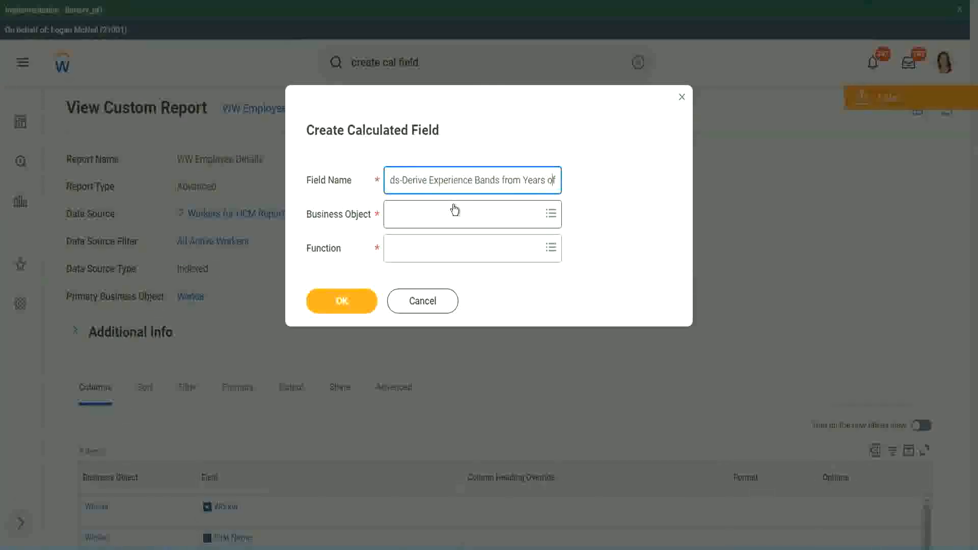
key("Left")
key("Left")
key("Left")
key("Left")
key("Left")
key("Left")
key("Left")
key("Left")
key("Left")
key("Left")
key("Left")
key("Left")
key("Left")
key("Left")
key("Left")
key("Left")
key("Left")
key("Left")
key("Left")
key("Left")
key("shift+Left")
key("shift+Left")
key("shift+Left")
key("shift+Left")
key("shift+Left")
key("shift+Left")
type("Determine")
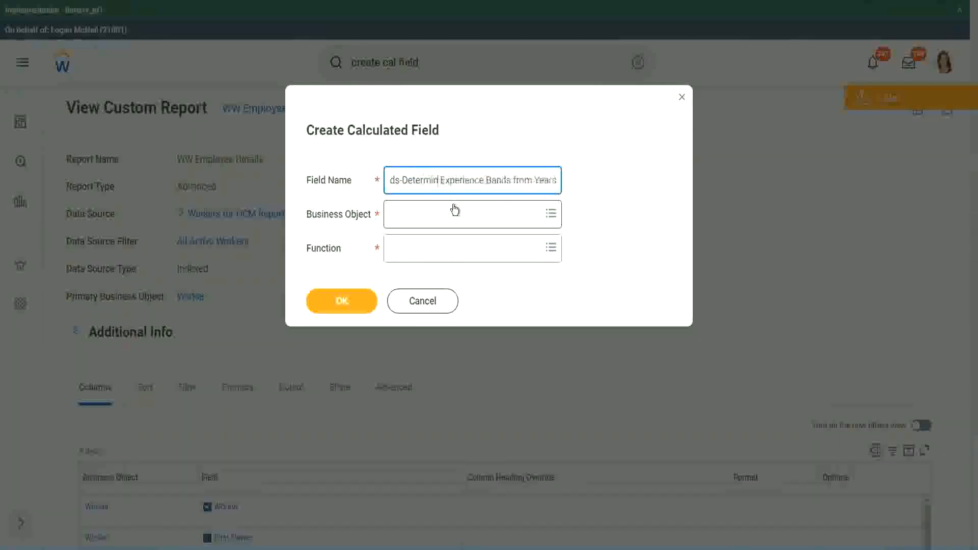
- Set the new calculated field's business object to Worker
key("ctrl+Right")
key("ctrl+Right")
key("ctrl+Right")
key("ctrl+Right")
key("ctrl+Right")
key("ctrl+Right")
key("ctrl+Right")
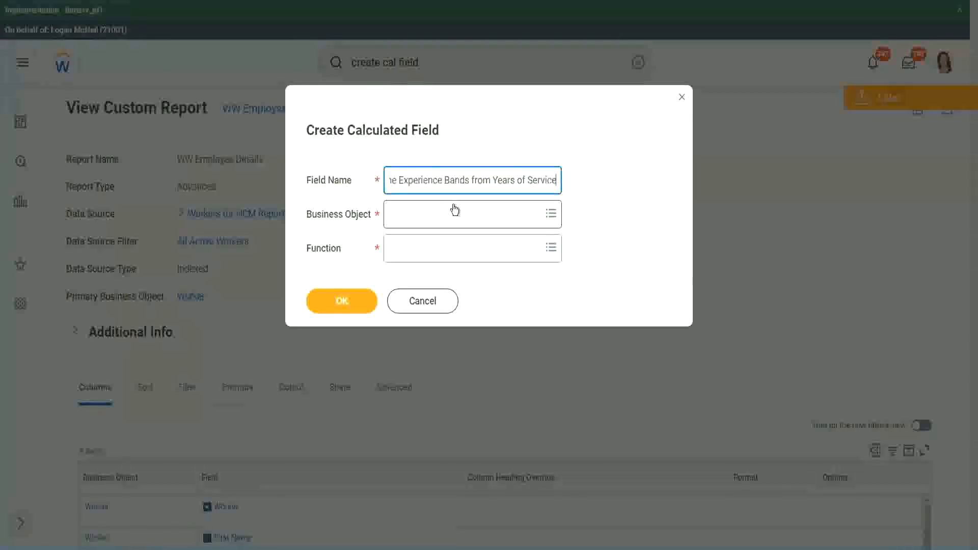
left_click(435, 215)
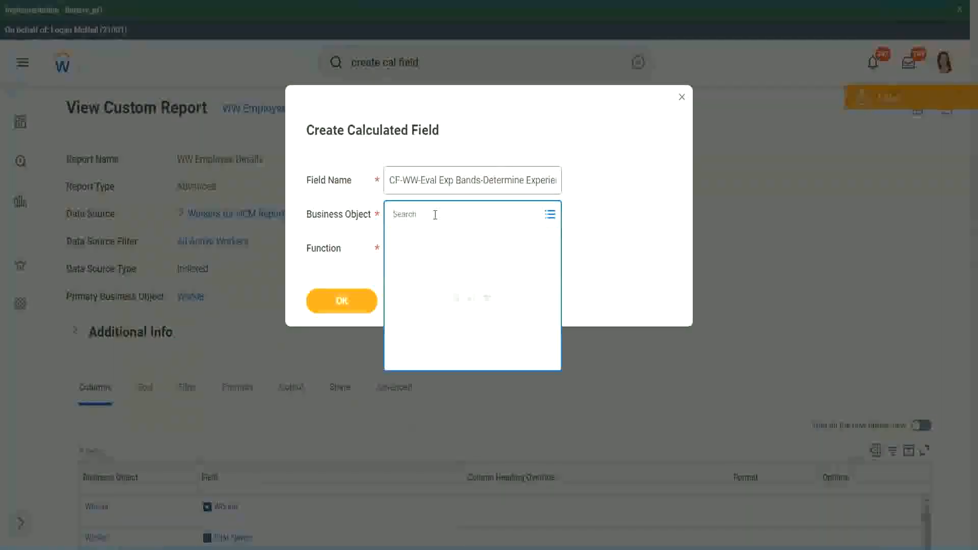
type("work")
key("Return")
type("er")
key("Return")
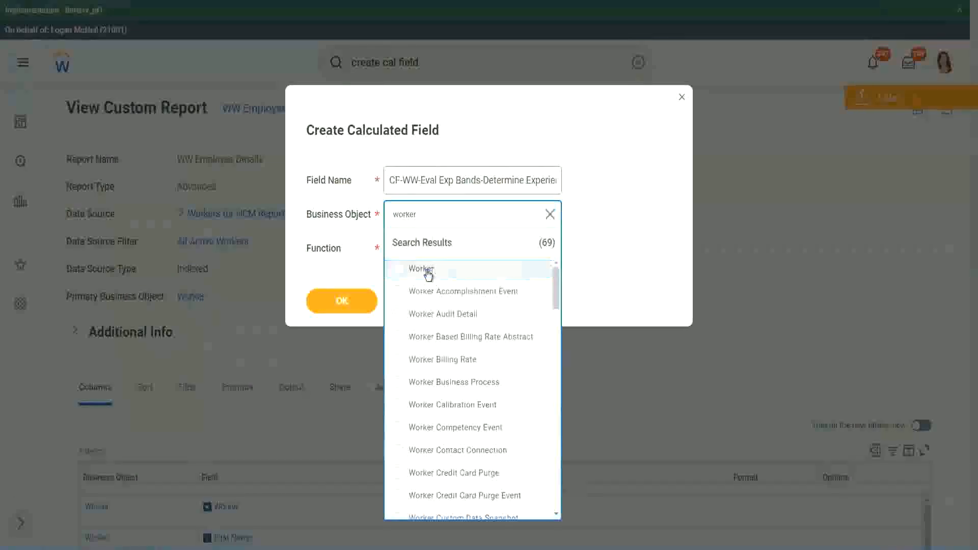
left_click(427, 274)
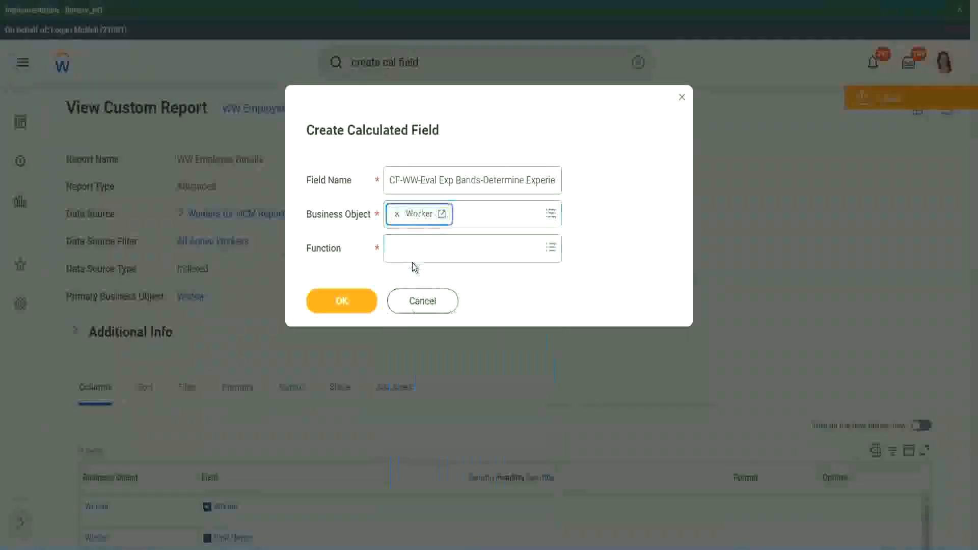
- Set the calculated field's function to Evaluate Expression Band
left_click(413, 246)
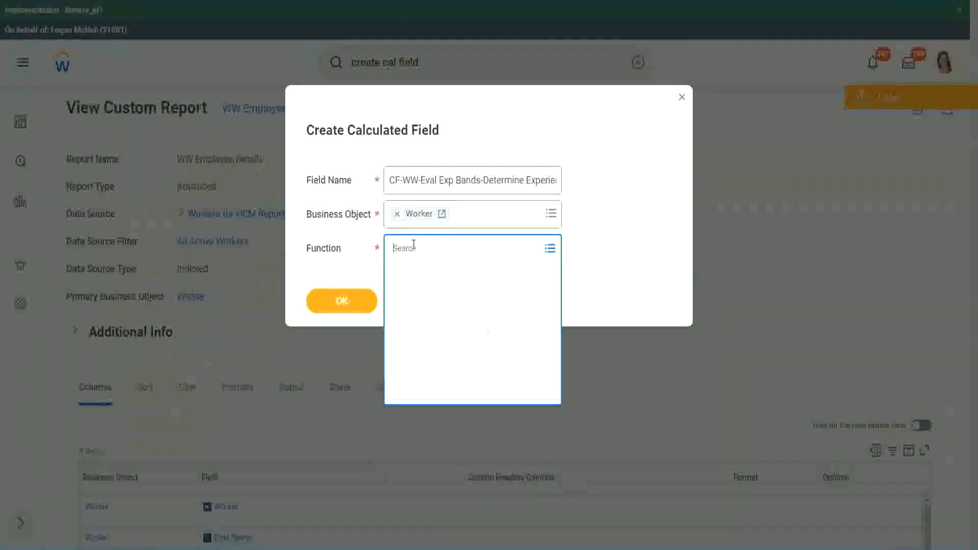
type("eval ex")
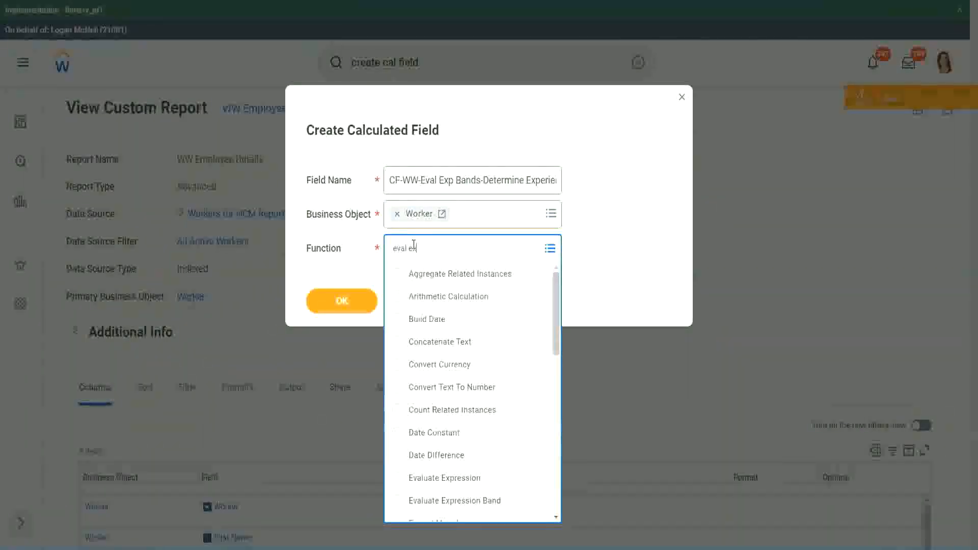
type("p")
key("Return")
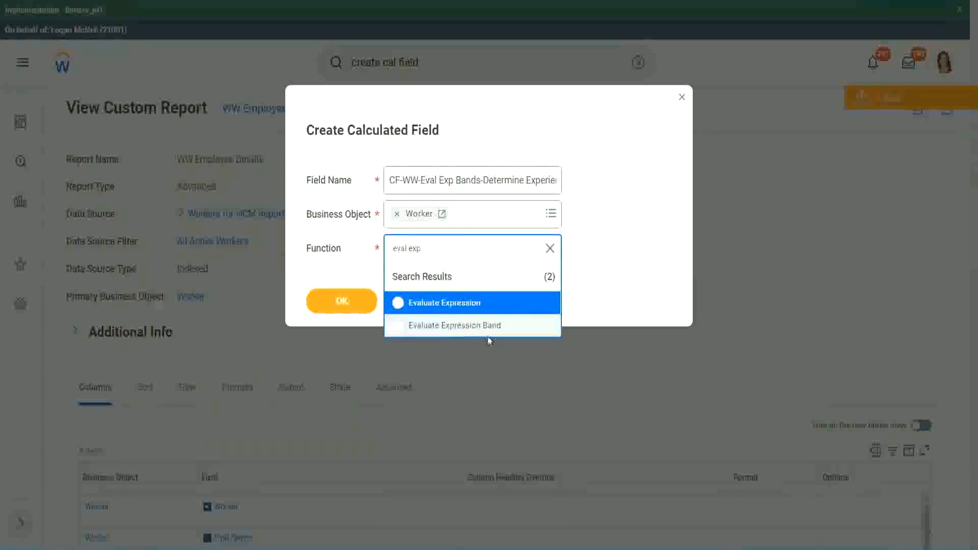
left_click(493, 330)
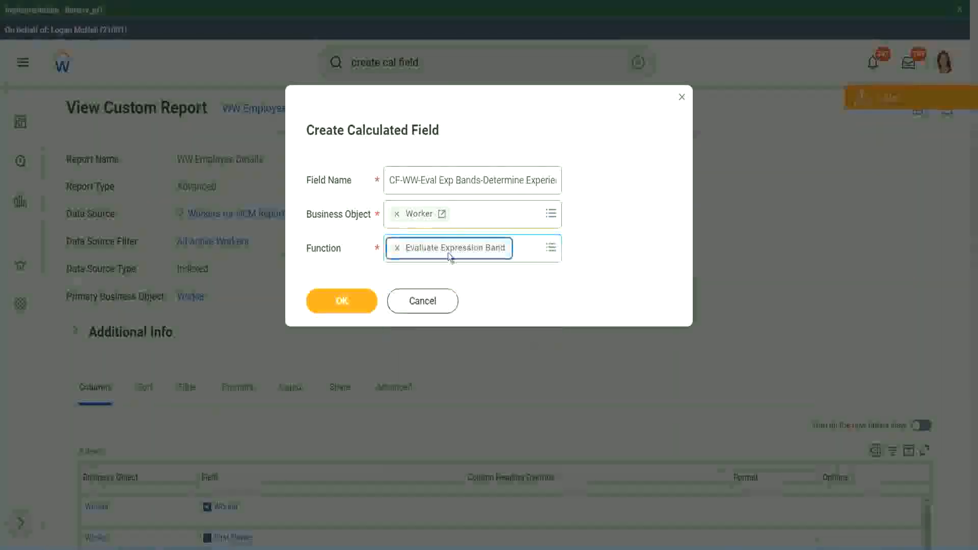
- Change "Bands" after "Eval Exp" to "Band" in the field name and continue to the calculation definition
left_click(481, 180)
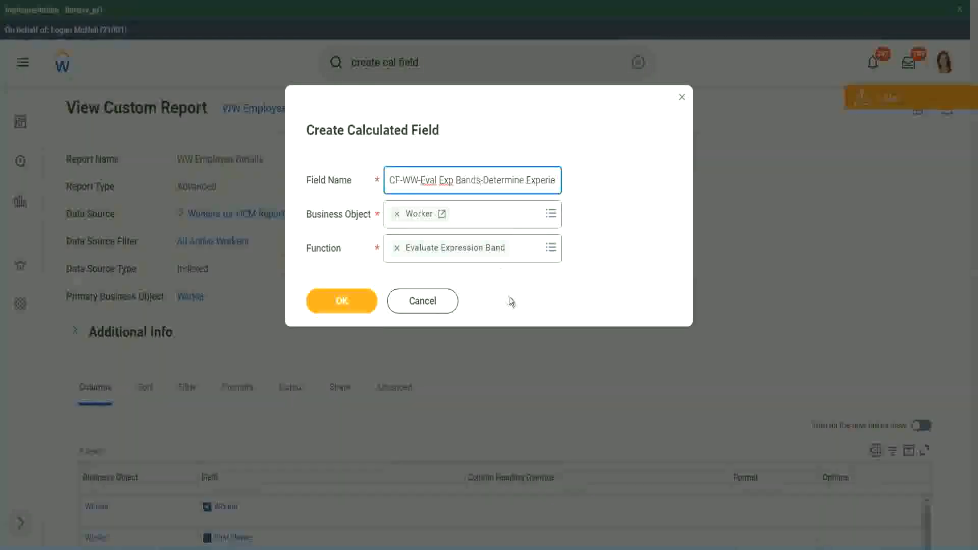
key("BackSpace")
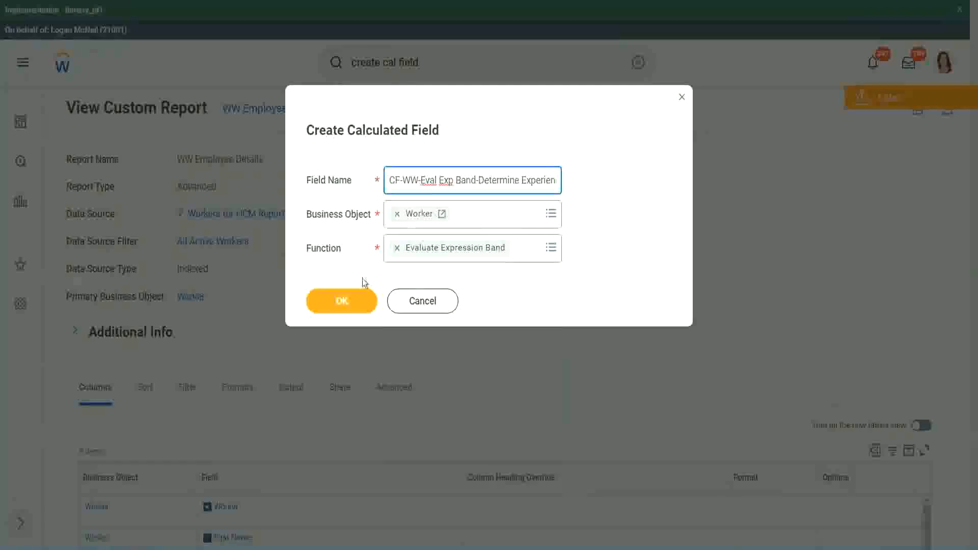
left_click(347, 303)
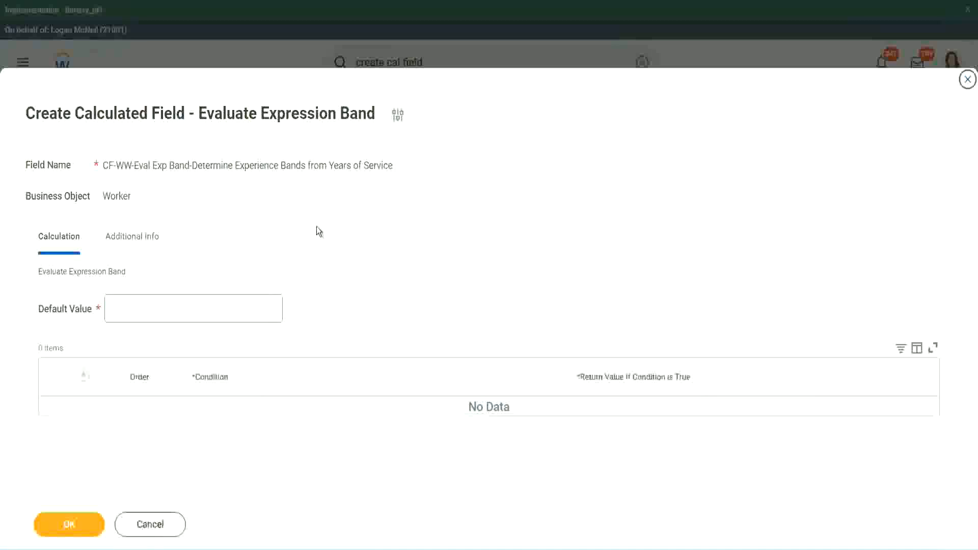
- Set the default value to "-" and add the first condition row
left_click(142, 314)
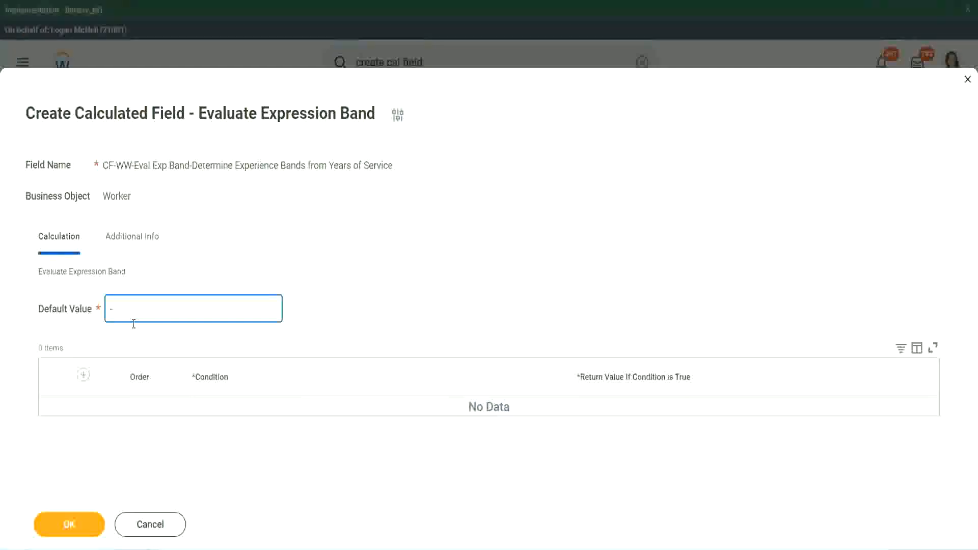
left_click(84, 375)
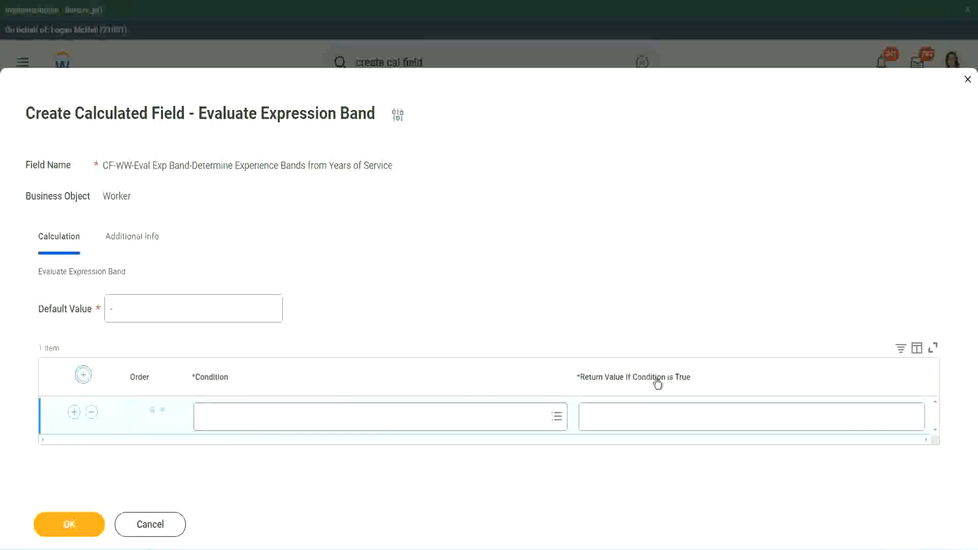
left_click(637, 416)
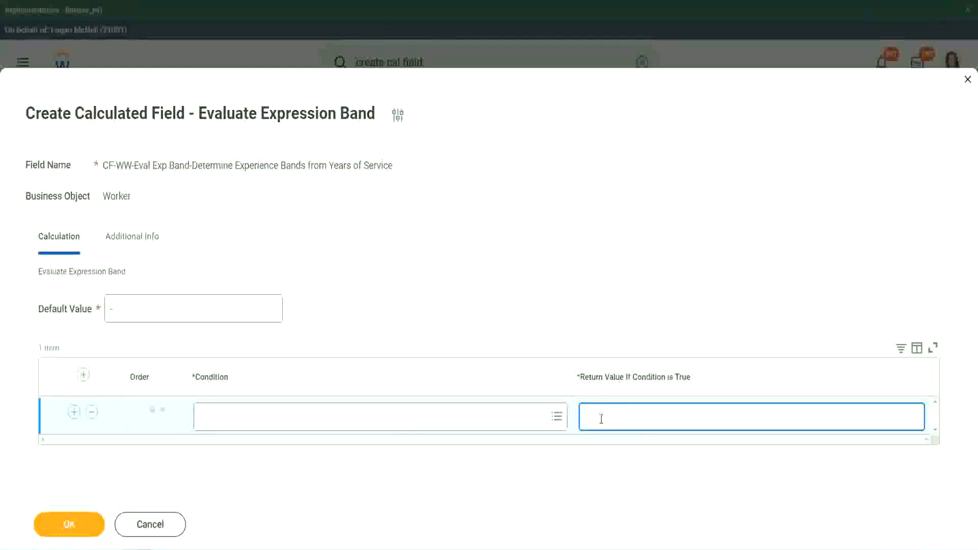
type("adkadjaidsaidja")
key("BackSpace")
key("BackSpace")
key("BackSpace")
key("BackSpace")
key("BackSpace")
key("BackSpace")
key("BackSpace")
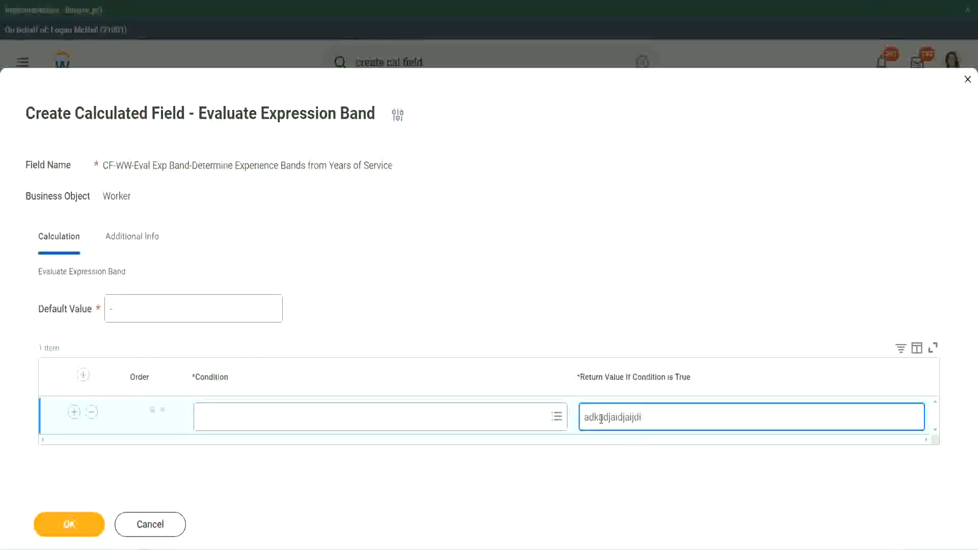
key("BackSpace")
key("BackSpace")
key("BackSpace")
key("BackSpace")
key("BackSpace")
key("BackSpace")
key("BackSpace")
key("BackSpace")
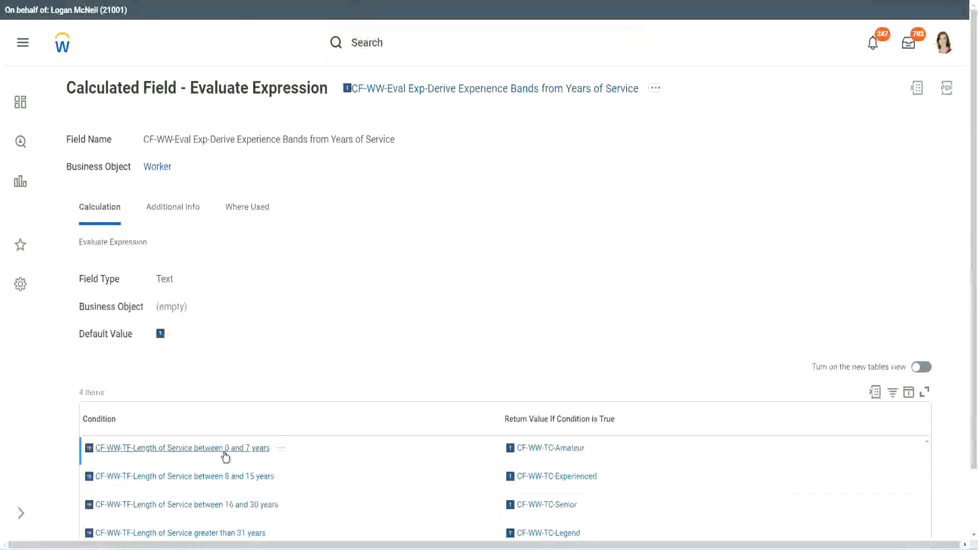
- Set the first row's condition to CF-WW-TF-Length of Service between 0 and 7 years, copied from the existing Evaluate Expression field, with return value Amateur
right_click(225, 455)
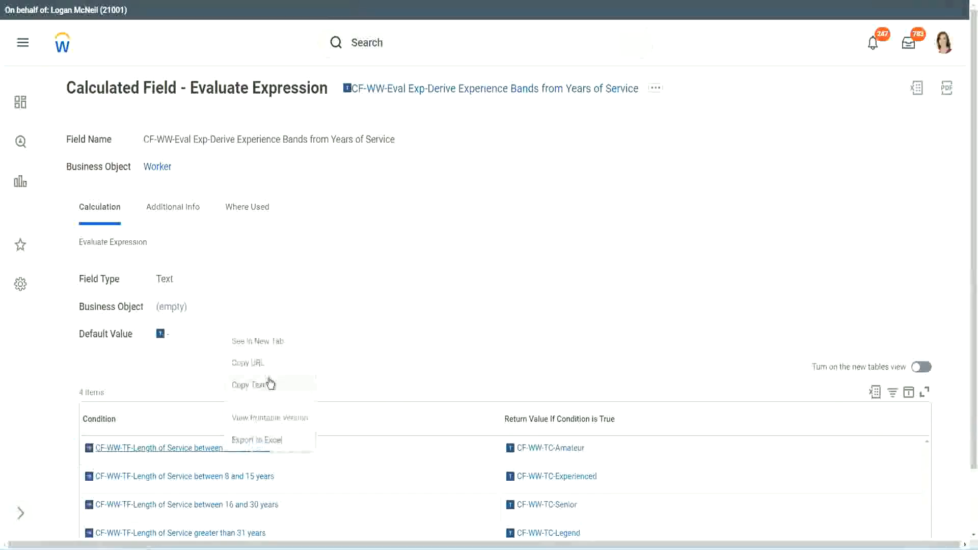
left_click(258, 385)
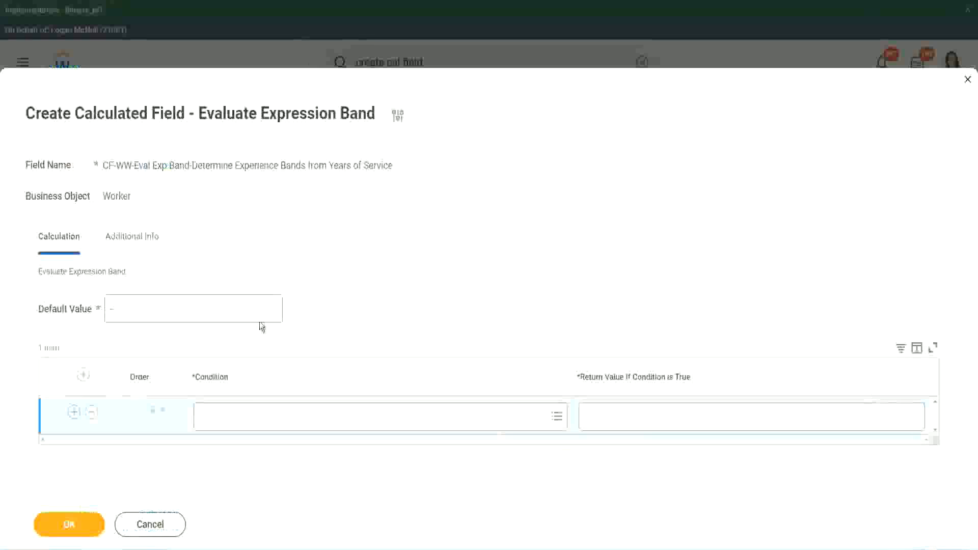
left_click(246, 424)
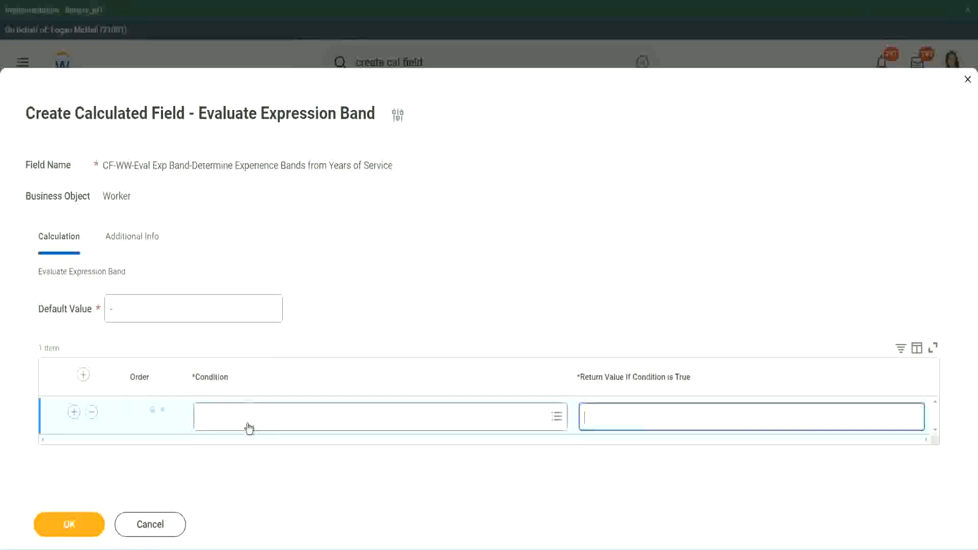
key("ctrl+v")
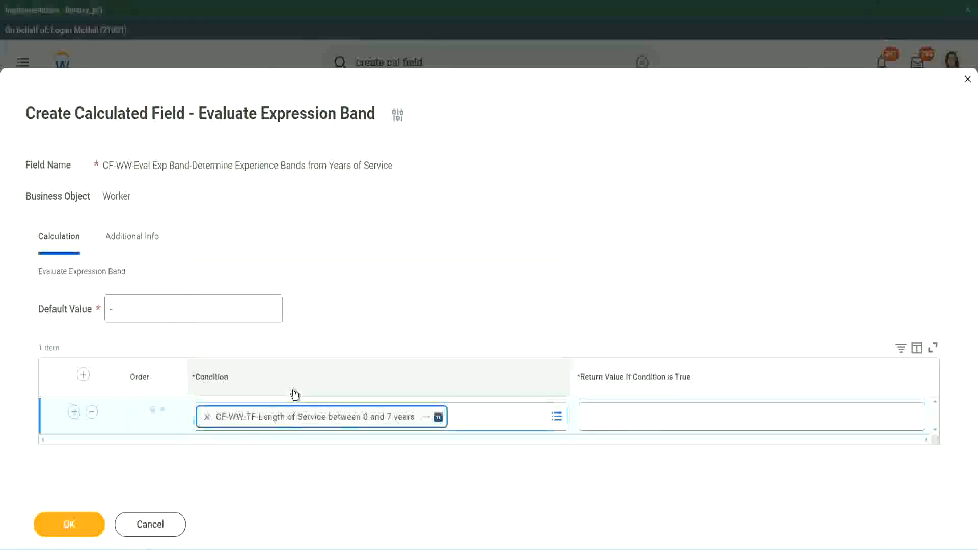
left_click(617, 408)
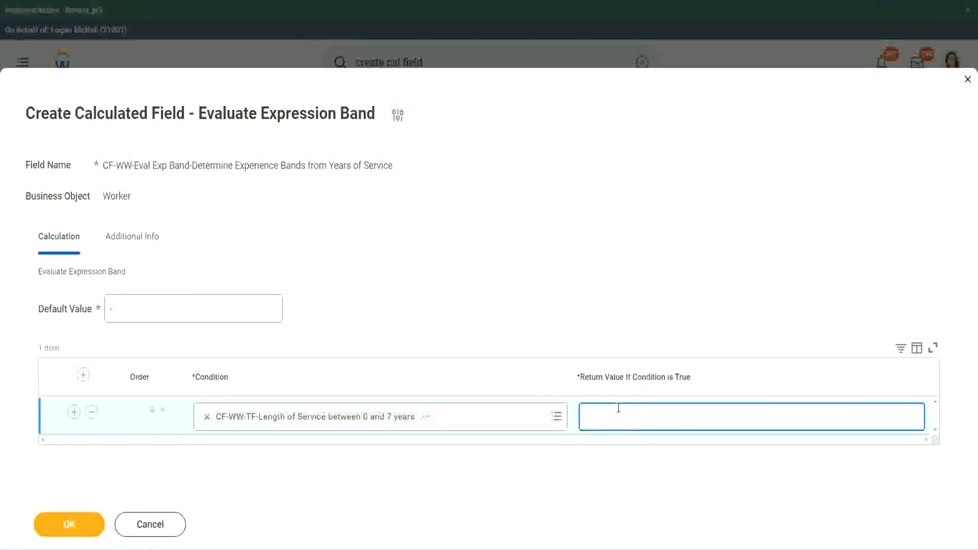
type("Amateur")
- Add three more empty condition rows below the Amateur row
left_click(74, 412)
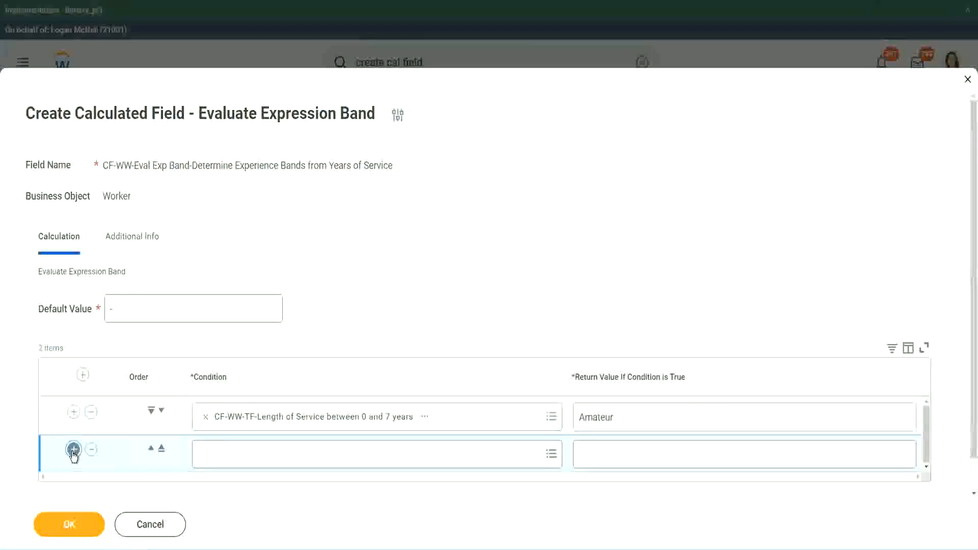
left_click(73, 451)
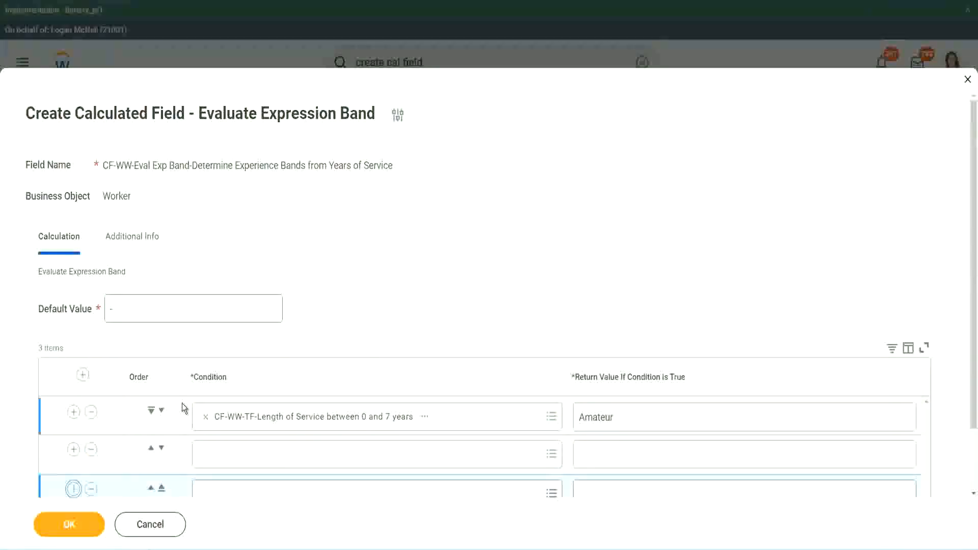
scroll(182, 403, "down", 3)
left_click(73, 414)
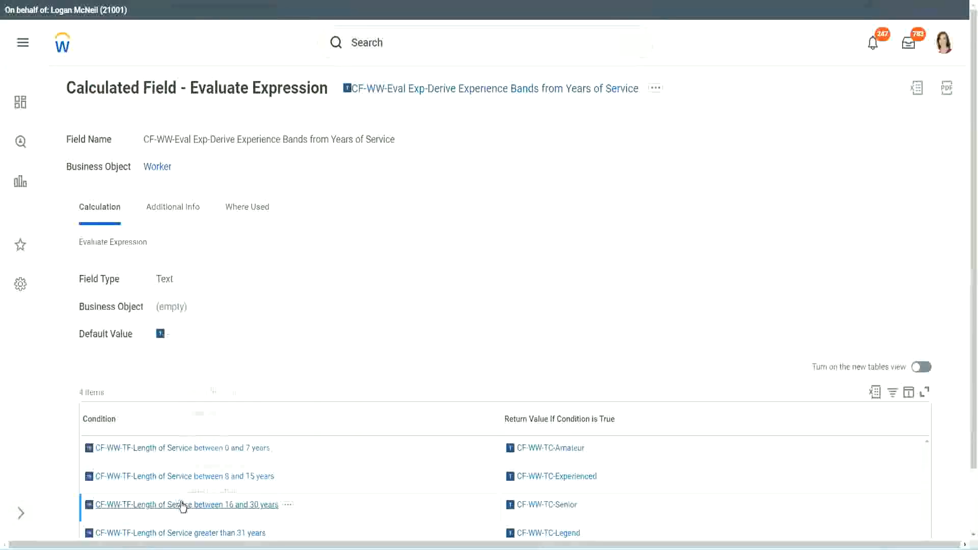
- Copy CF-WW-TF-Length of Service between 16 and 30 years from the existing field into the second row's condition and move that row down one place
right_click(186, 503)
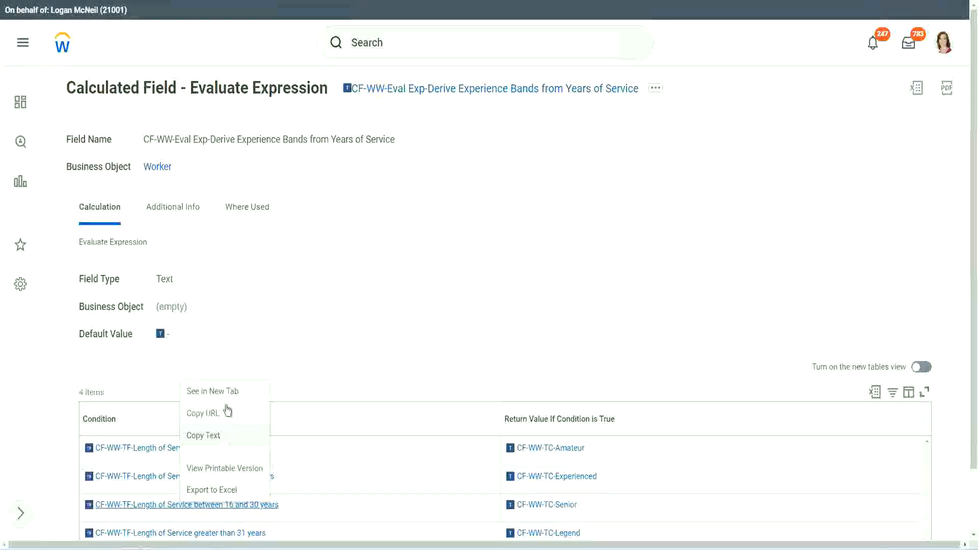
left_click(224, 413)
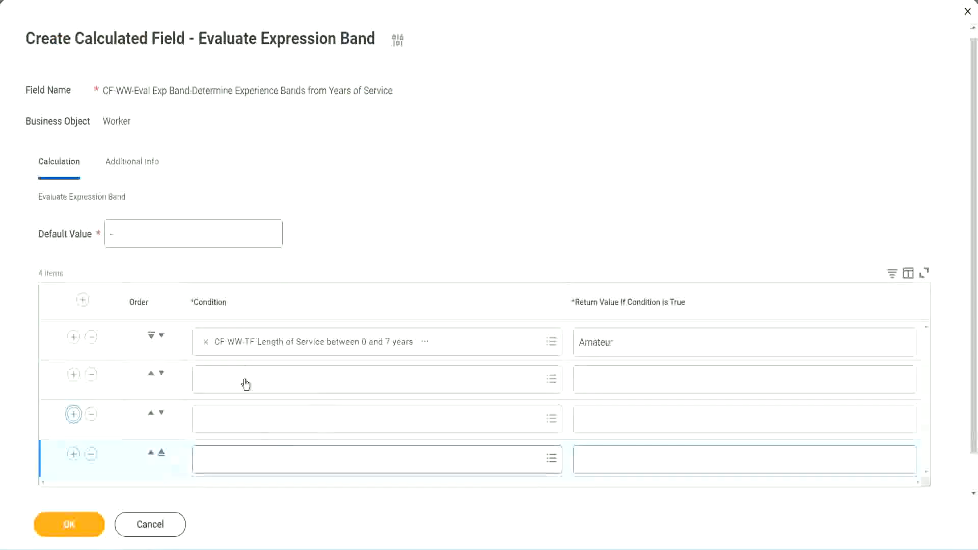
left_click(247, 378)
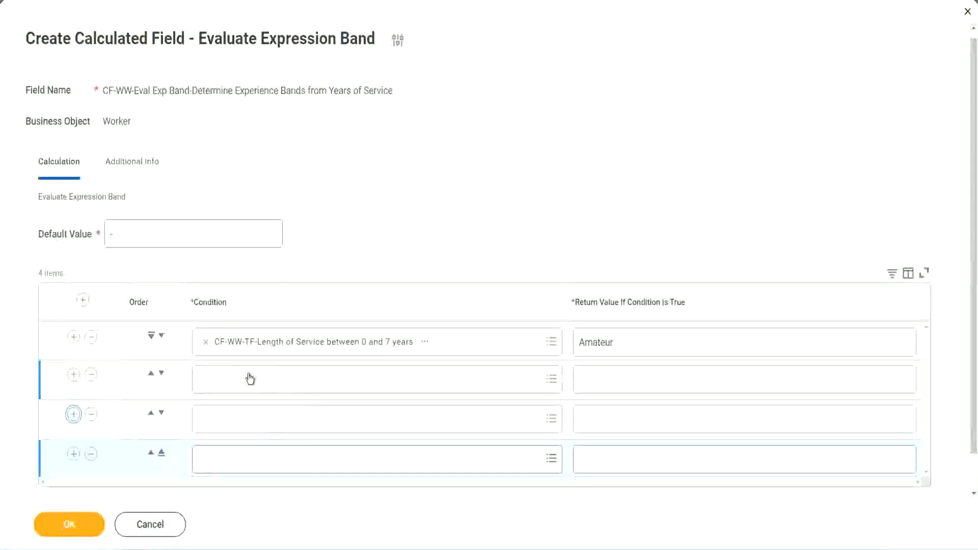
key("ctrl+v")
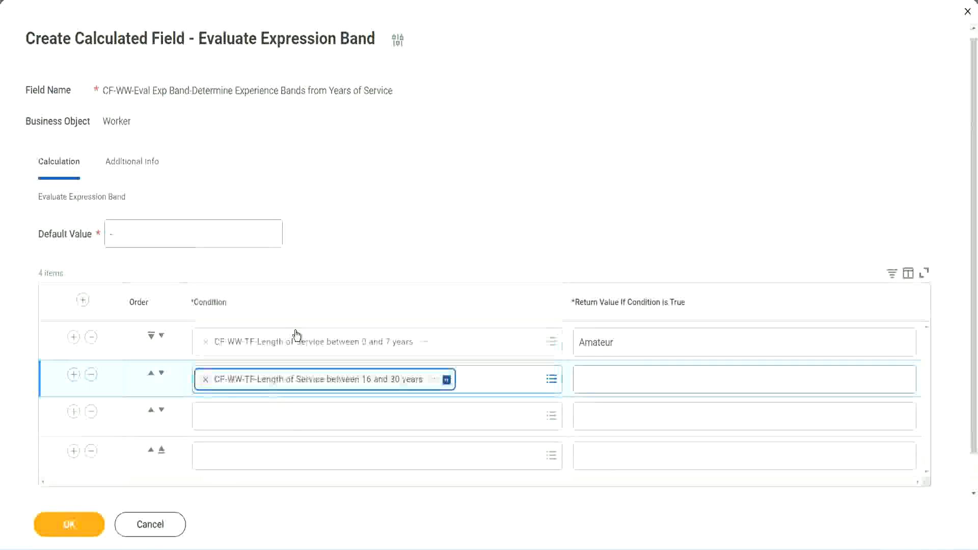
left_click(161, 374)
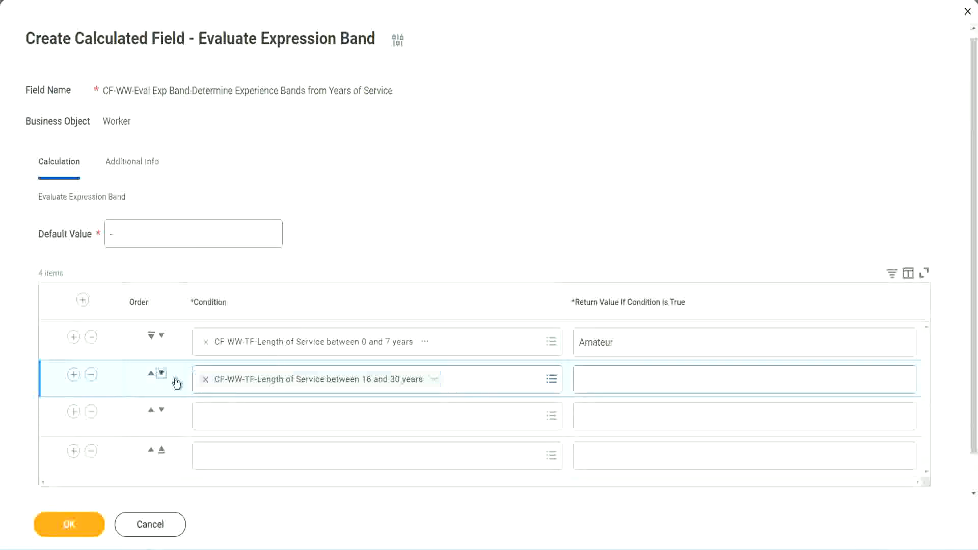
left_click(175, 380)
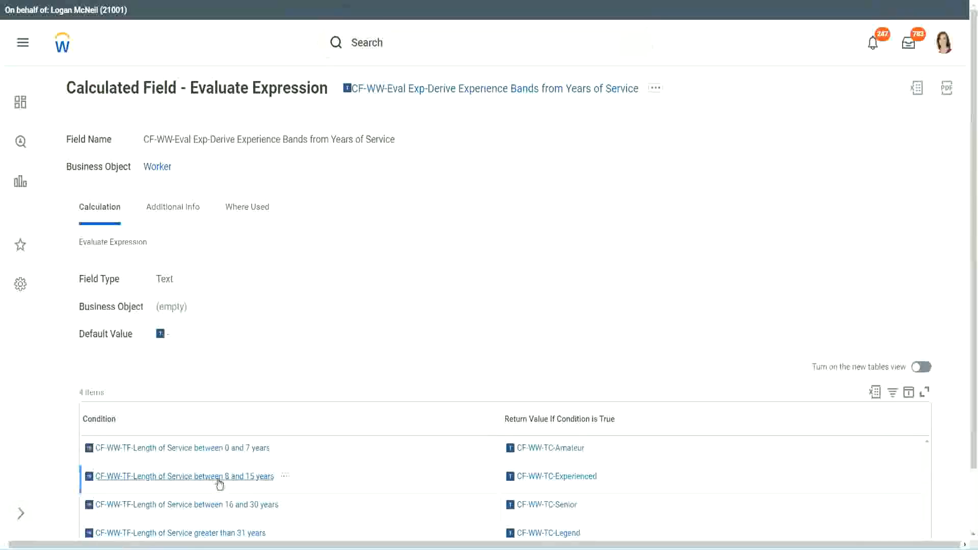
- Set the empty second row's condition to CF-WW-TF-Length of Service between 8 and 15 years, copied from the existing Evaluate Expression field
right_click(219, 484)
left_click(248, 351)
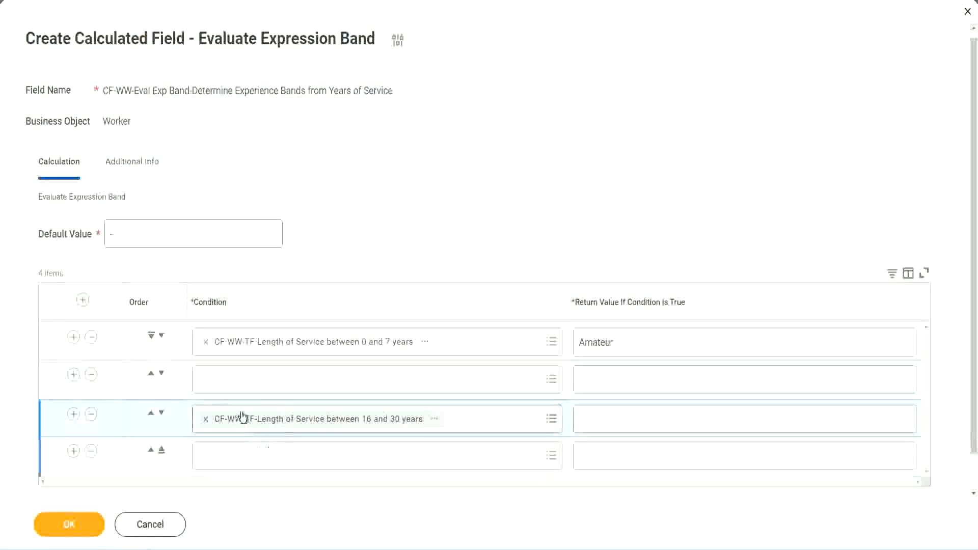
left_click(245, 390)
key("ctrl+v")
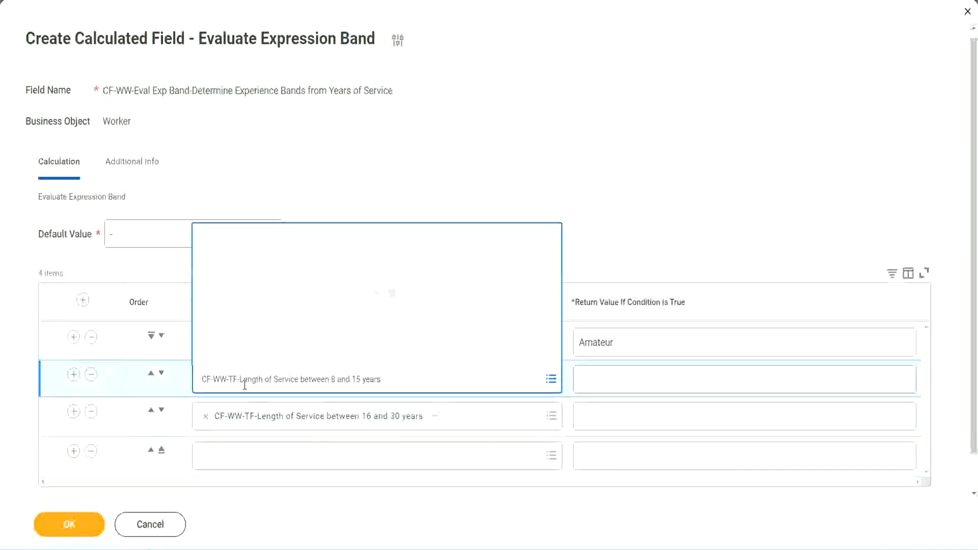
key("Return")
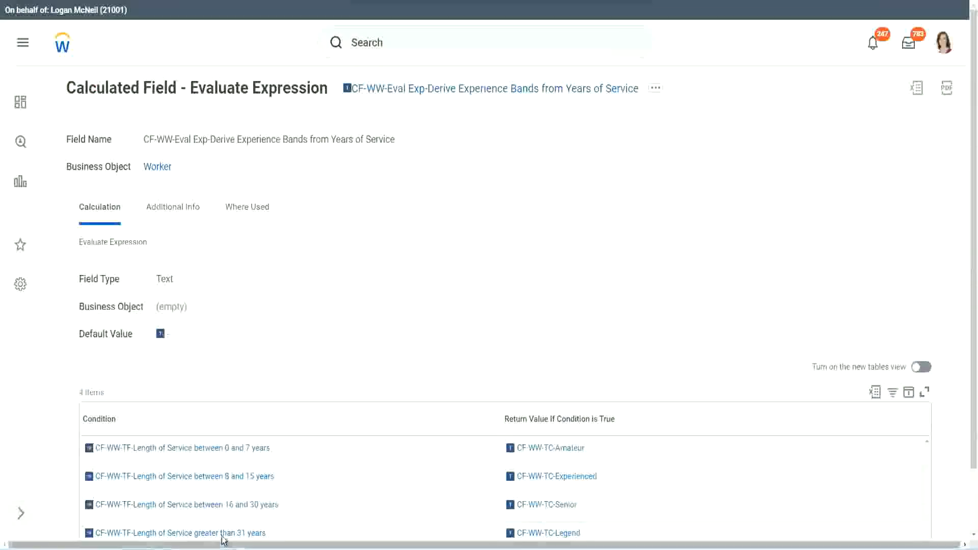
- Set the fourth row's condition to CF-WW-TF-Length of Service greater than 31 years, copied from the existing Evaluate Expression field
right_click(223, 535)
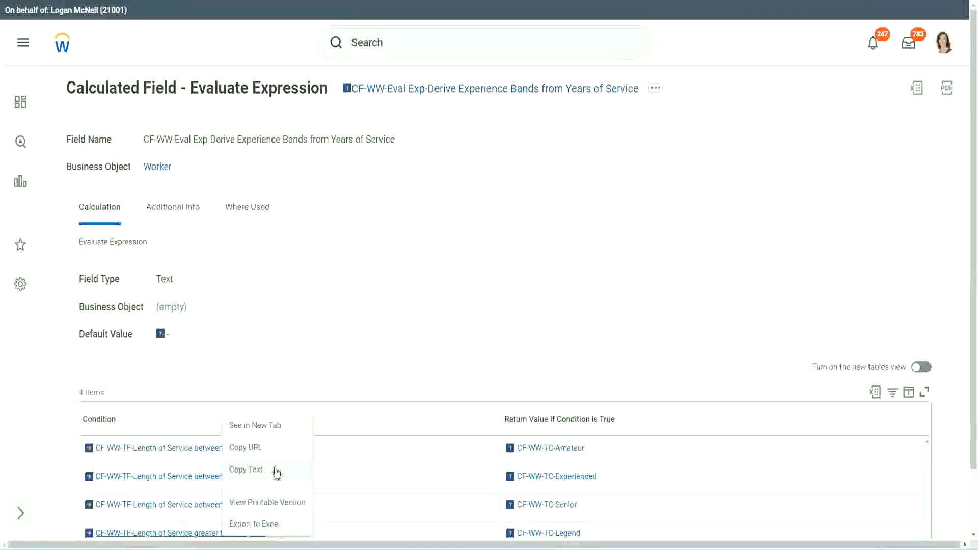
left_click(273, 470)
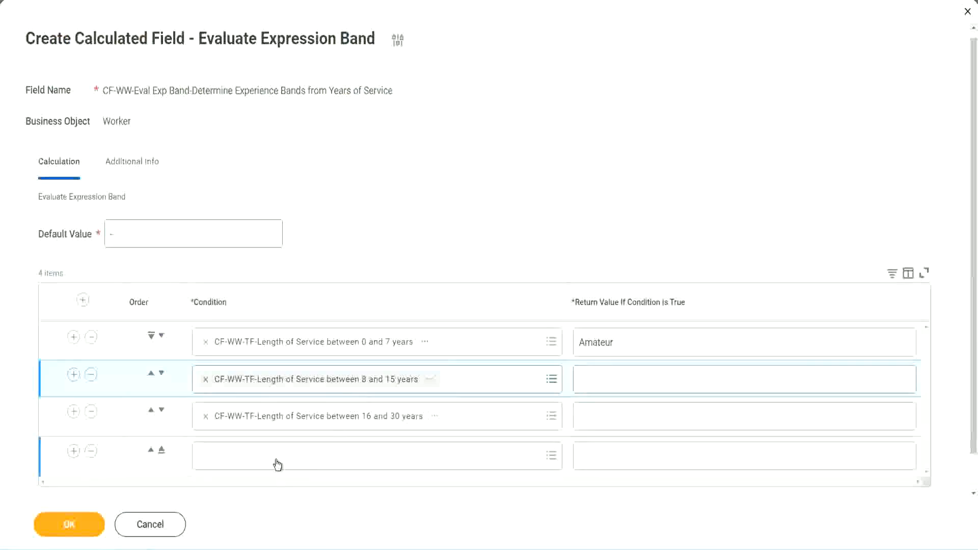
left_click(282, 449)
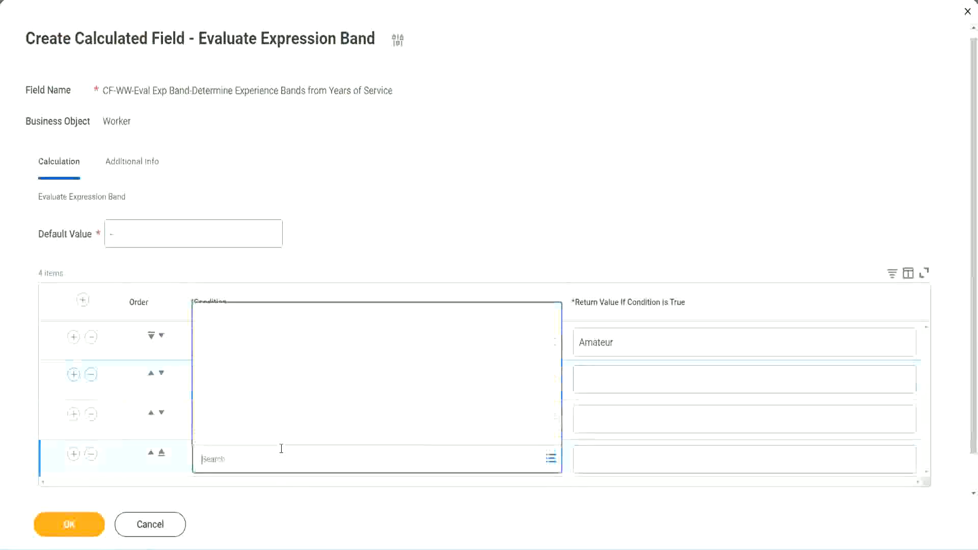
key("ctrl+v")
key("Return")
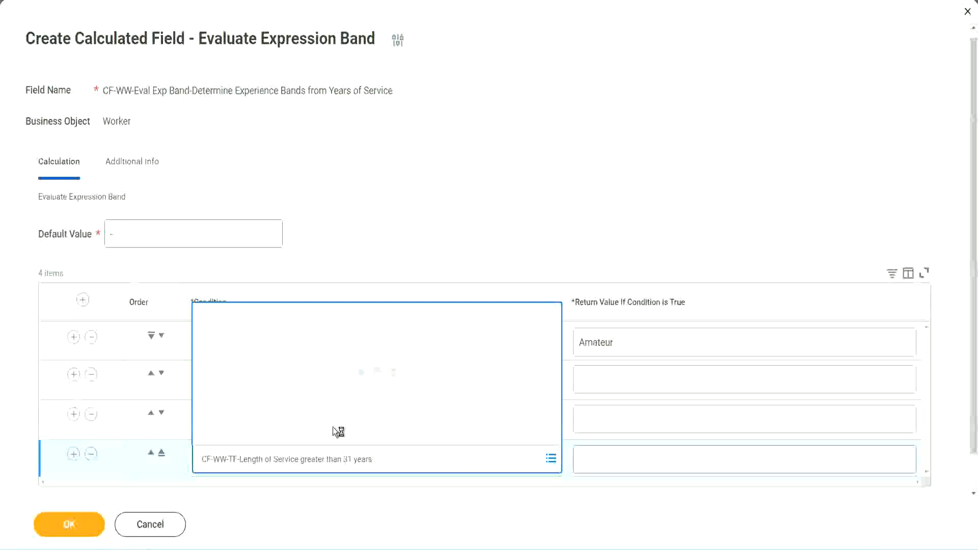
left_click(643, 458)
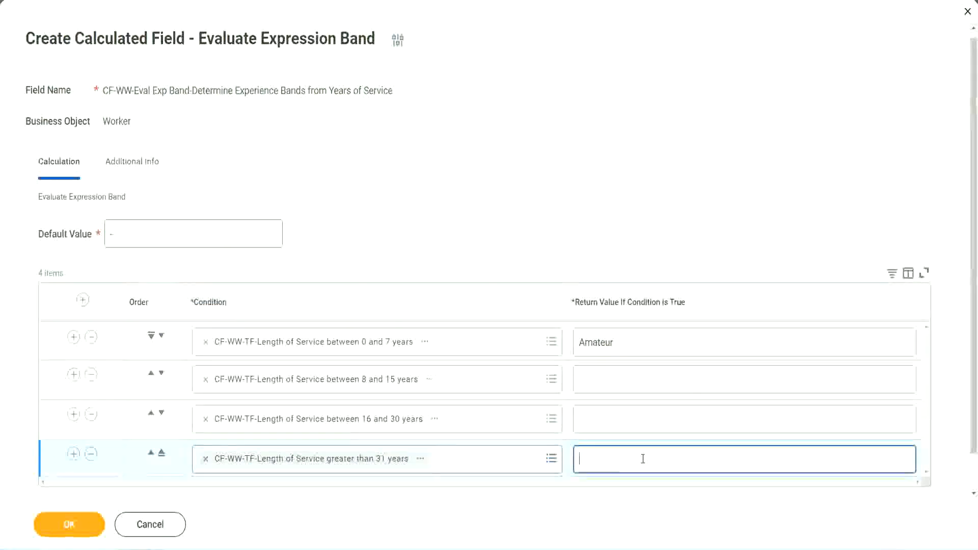
- Set the return values to Experienced for 8–15 years, Senior for 16–30 years and Legend for over 31 years, and save the calculated field
type("Le")
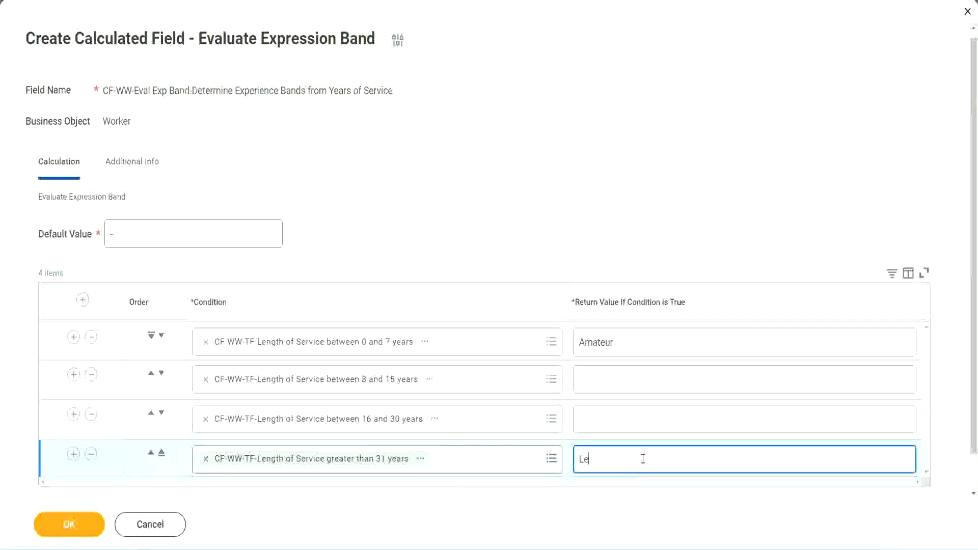
type("gend")
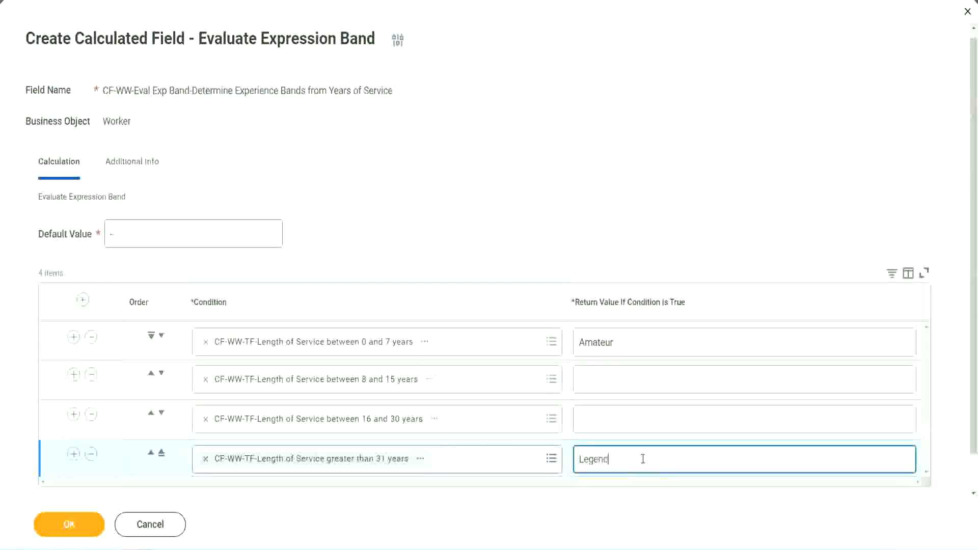
left_click(601, 418)
type("Senior")
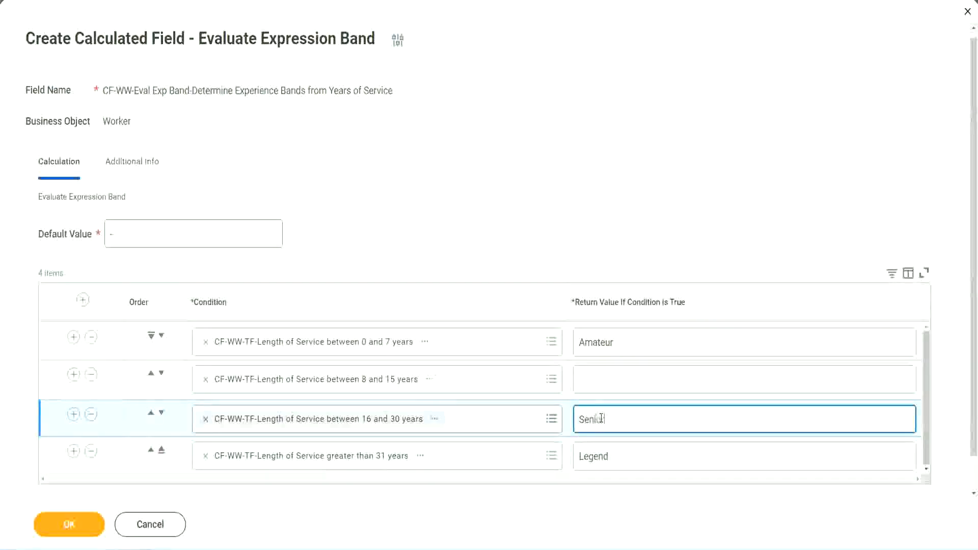
left_click(617, 381)
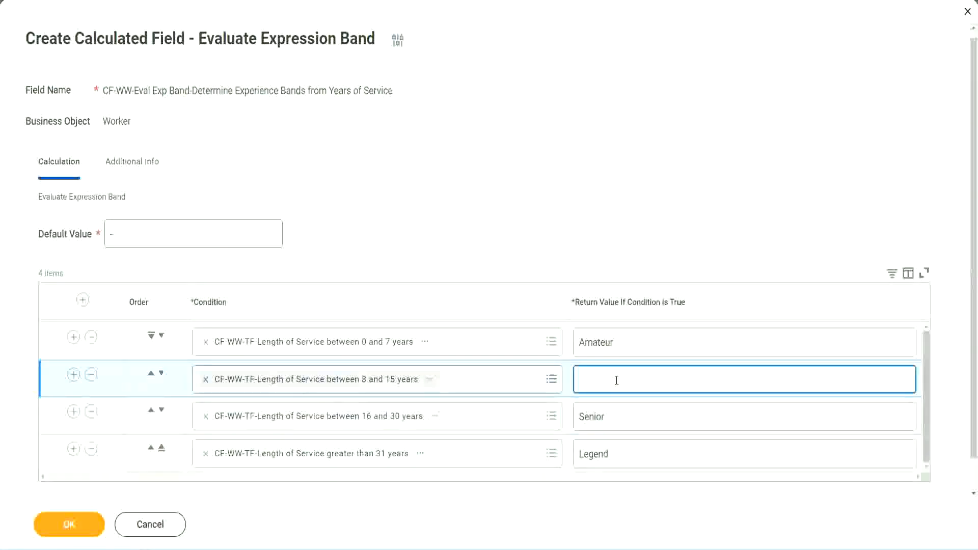
type("Experienced")
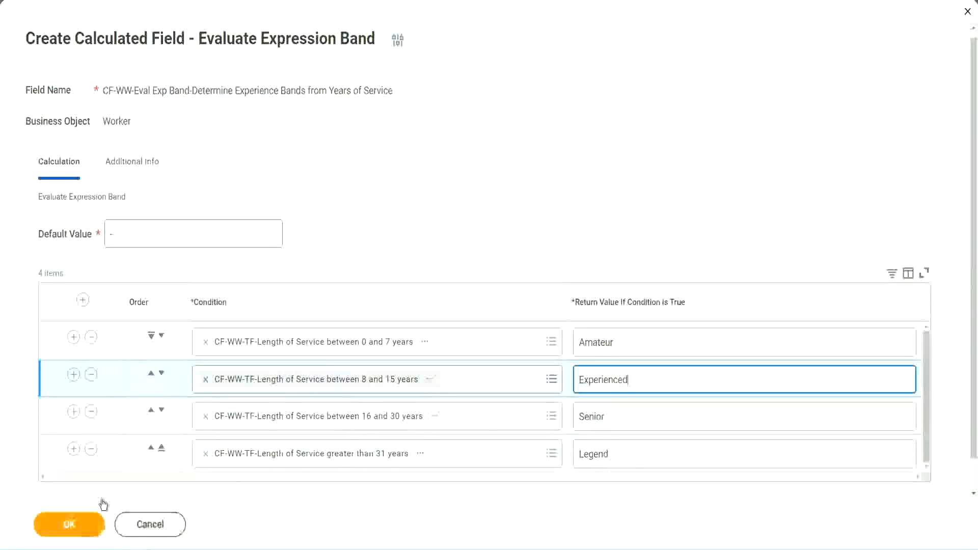
left_click(96, 520)
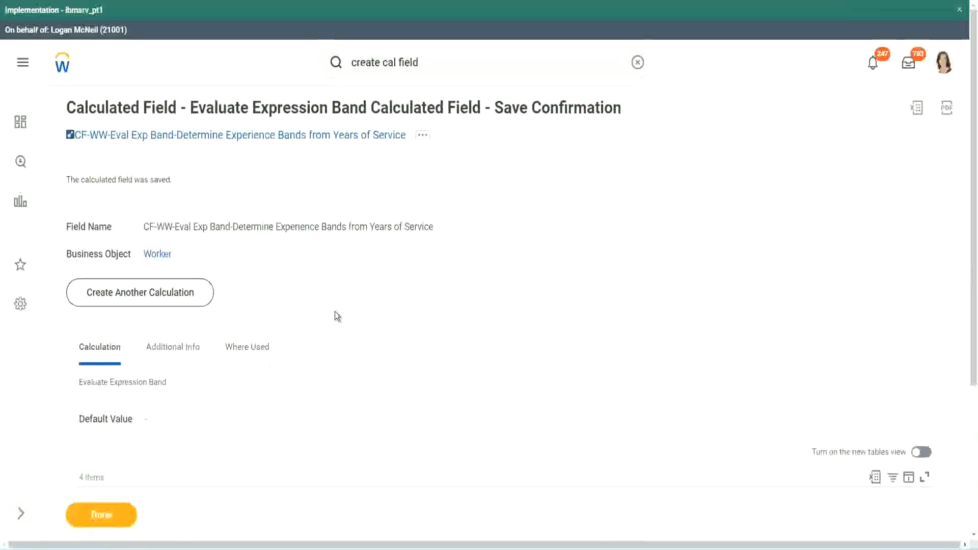
- Review the return value of each condition in the saved calculated field and copy the field's name as text
scroll(197, 372, "down", 3)
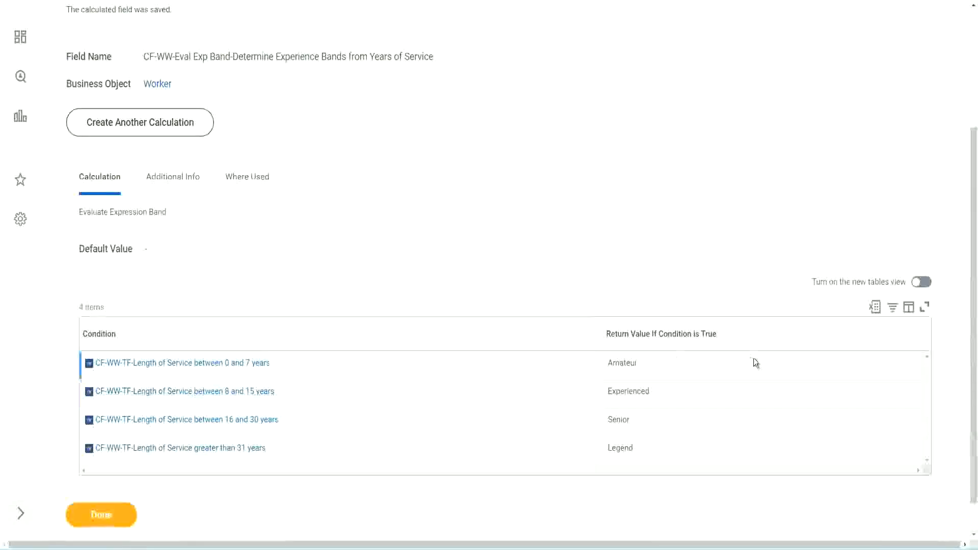
double_click(626, 361)
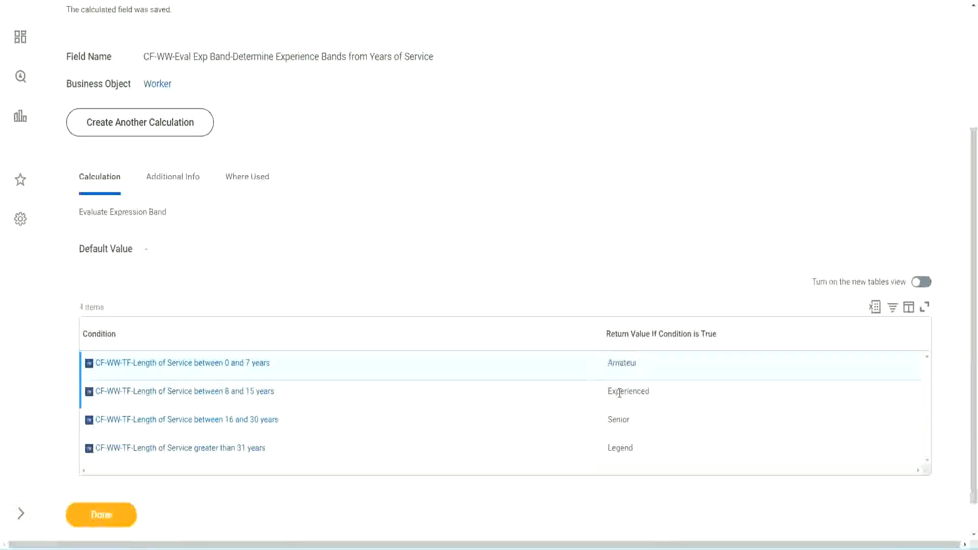
double_click(620, 390)
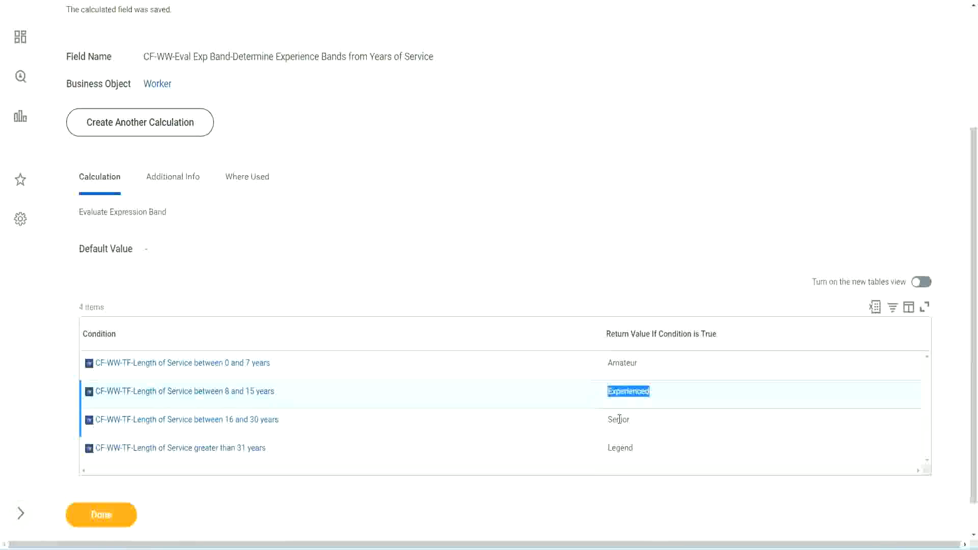
double_click(619, 418)
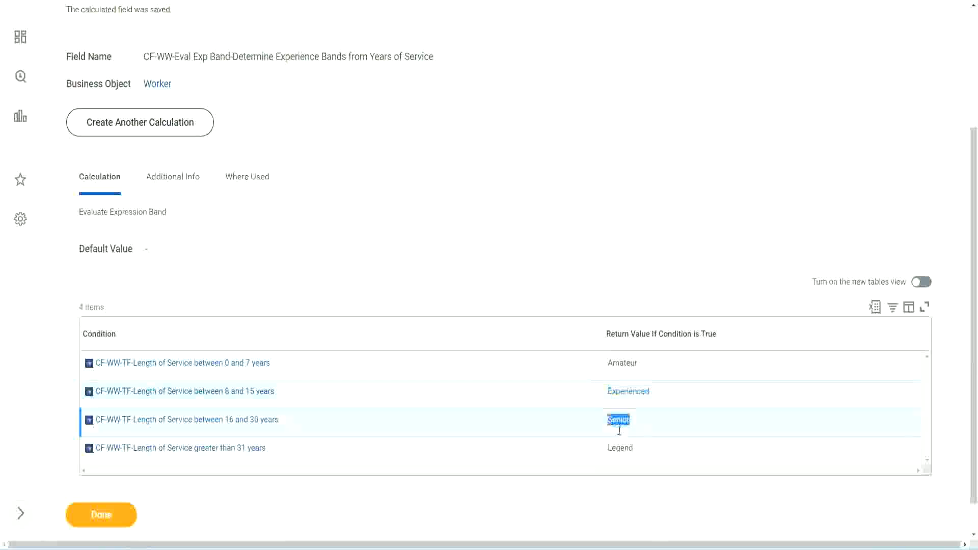
left_click(622, 444)
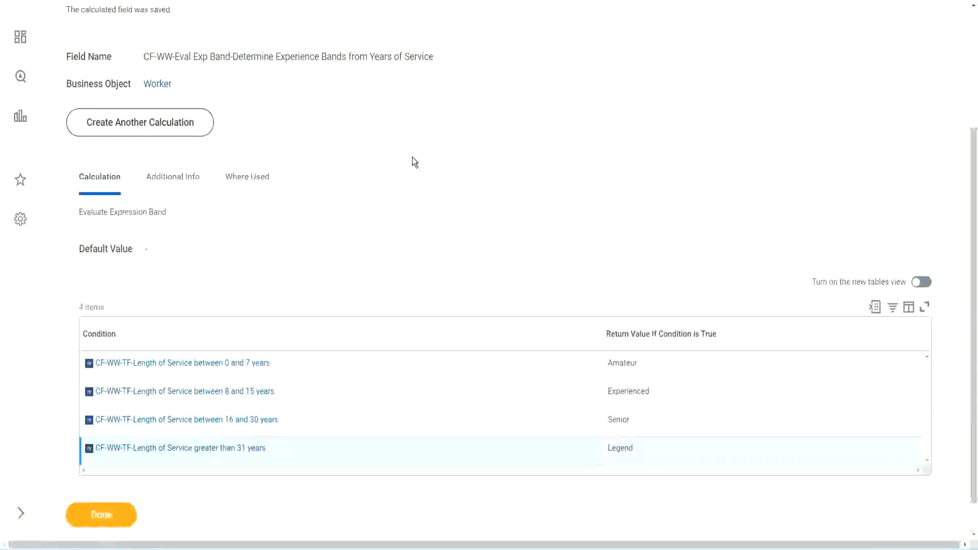
scroll(413, 159, "up", 3)
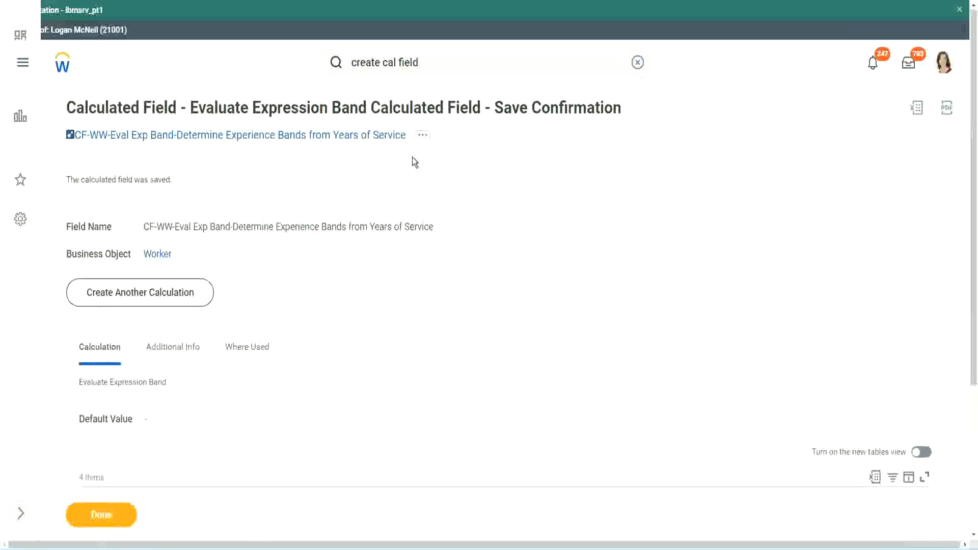
right_click(320, 140)
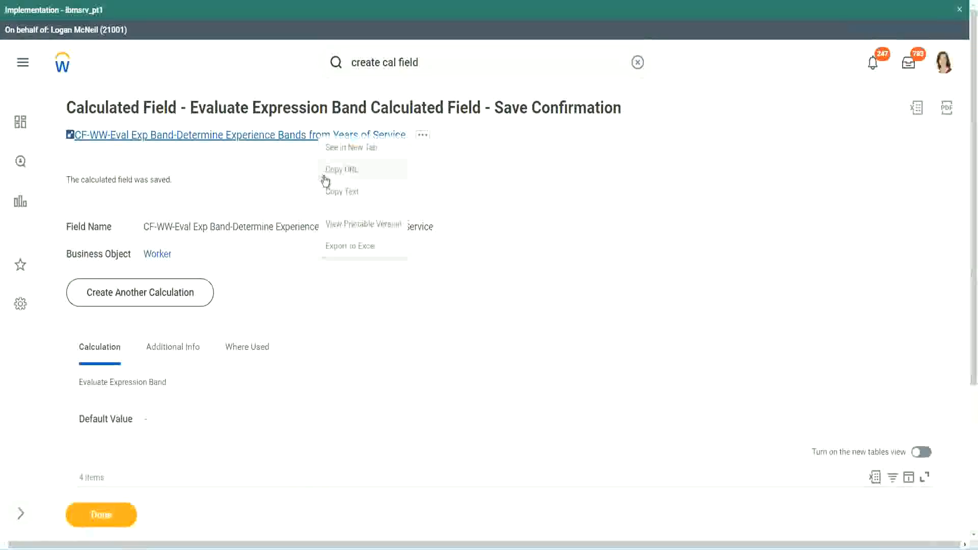
left_click(332, 191)
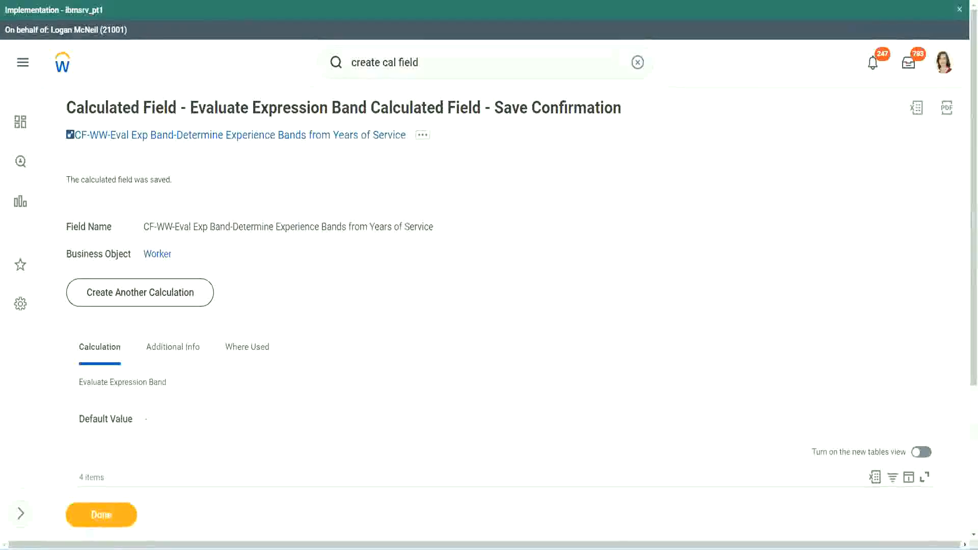
- Examine the saved band conditions again, look at the experience band notes in Notepad++, and return to the Workday confirmation page
scroll(323, 394, "down", 2)
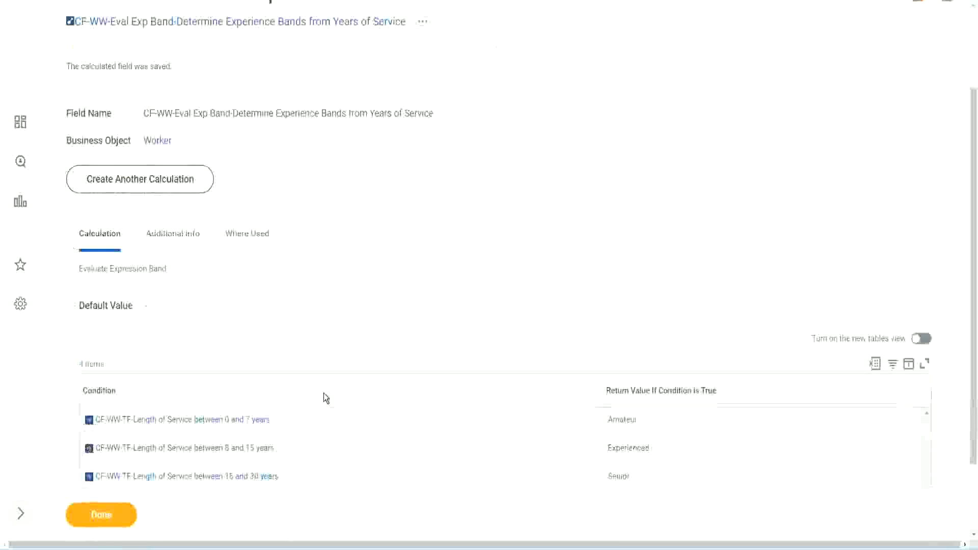
scroll(323, 393, "down", 1)
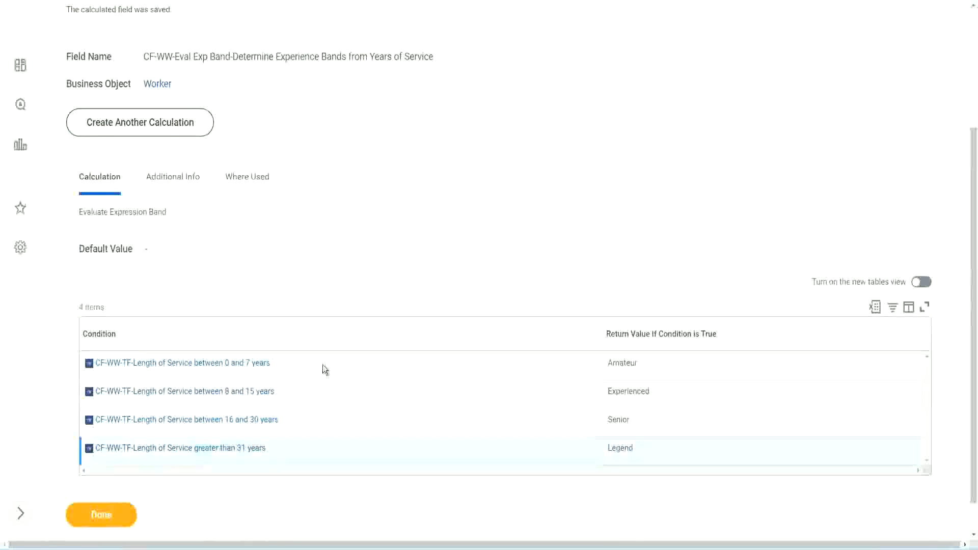
scroll(329, 365, "down", 1)
scroll(340, 229, "up", 2)
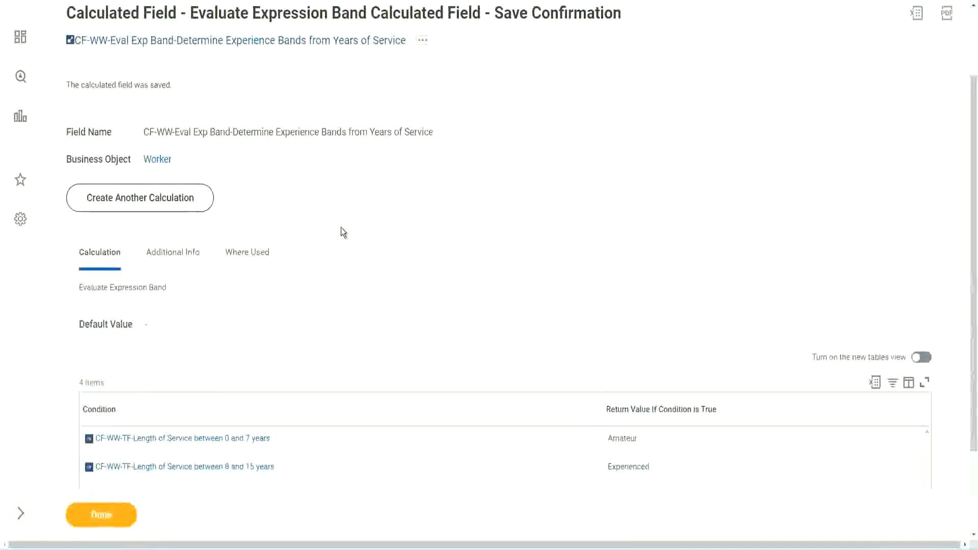
scroll(341, 227, "down", 2)
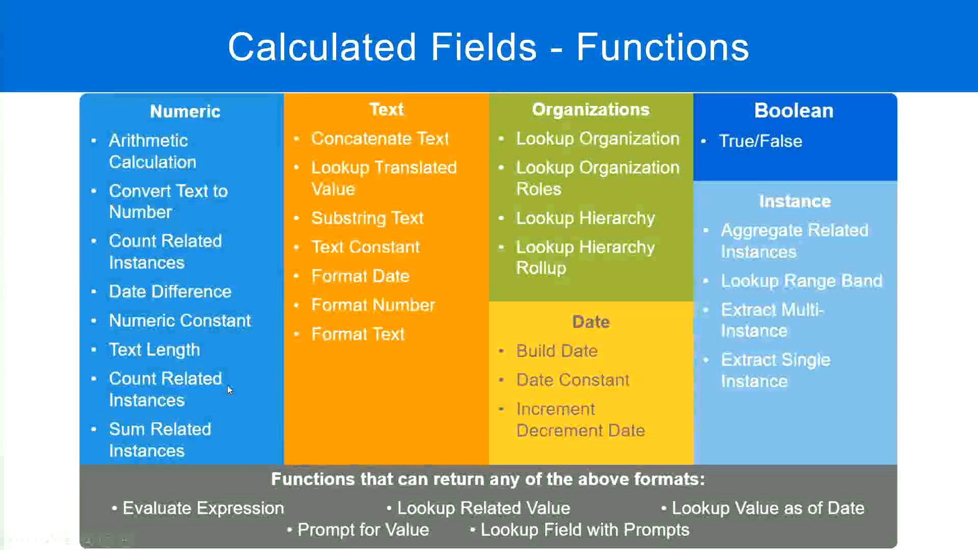
key("alt+Tab")
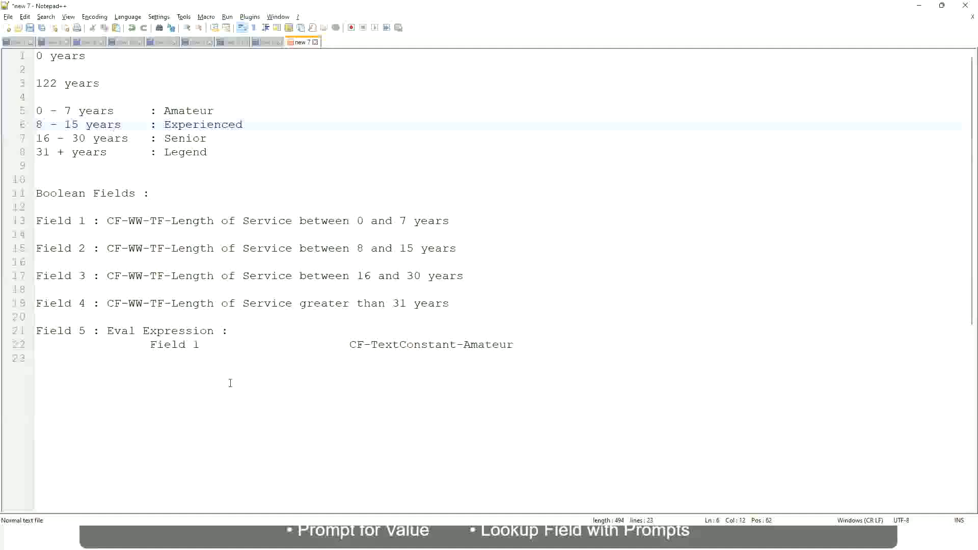
key("alt+Tab")
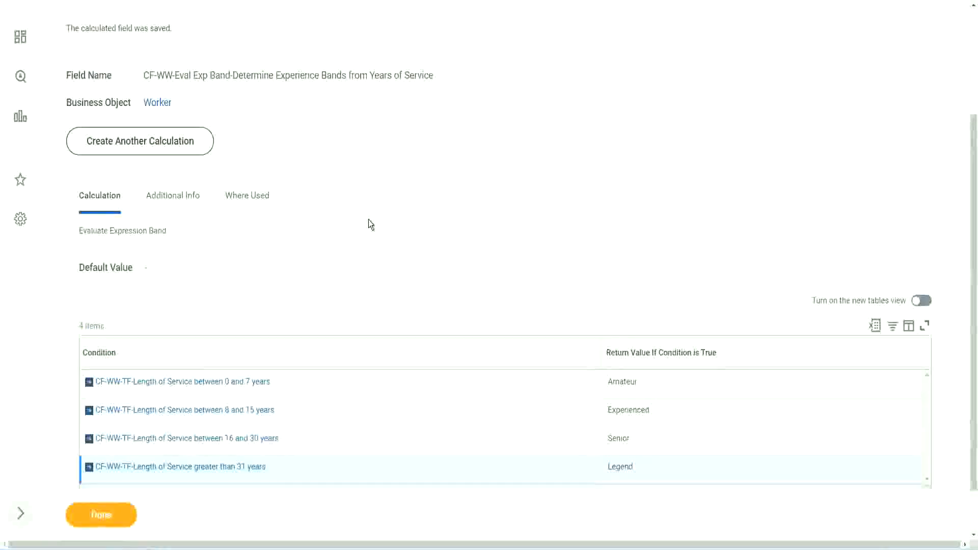
scroll(368, 219, "up", 3)
scroll(369, 219, "down", 4)
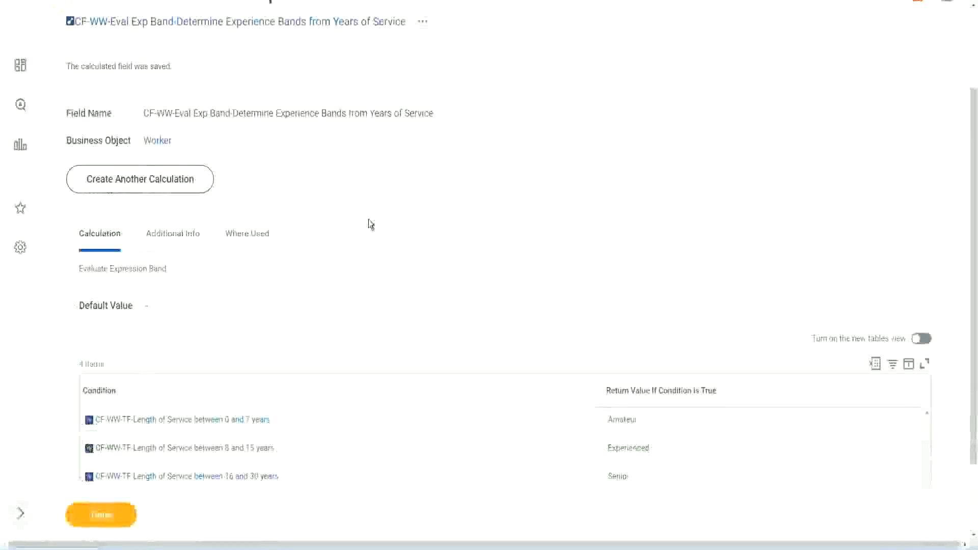
- Finish the calculated field confirmation and open the WW Employee Details custom report for editing
left_click(113, 512)
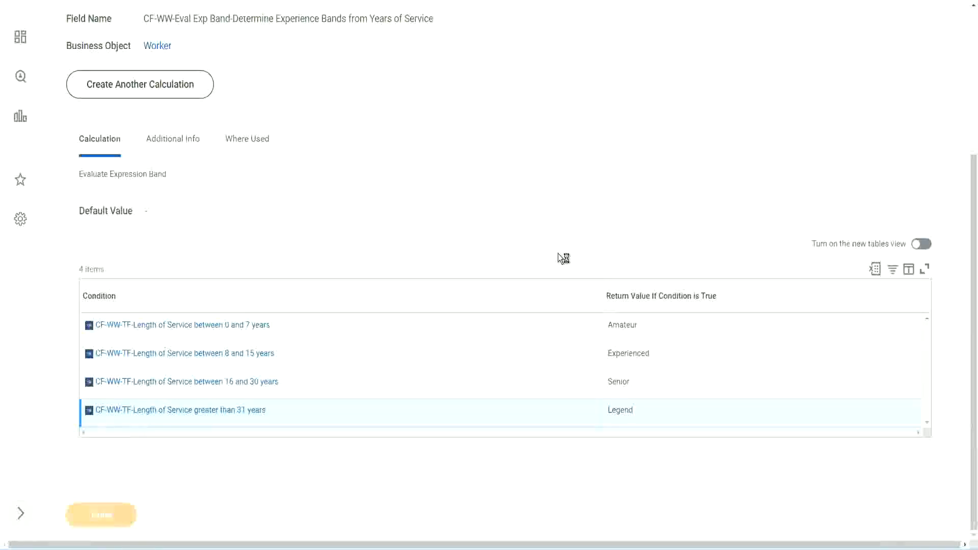
scroll(438, 228, "down", 3)
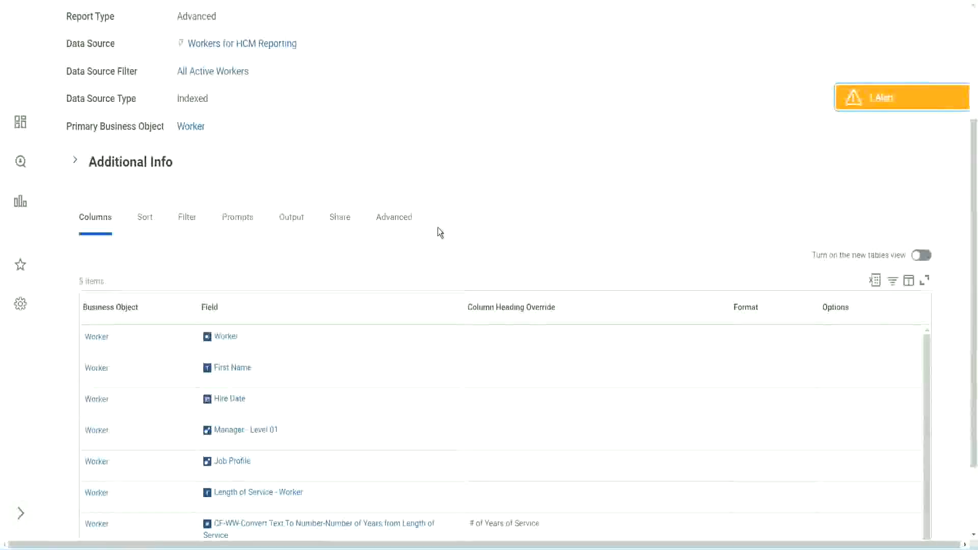
scroll(439, 233, "up", 3)
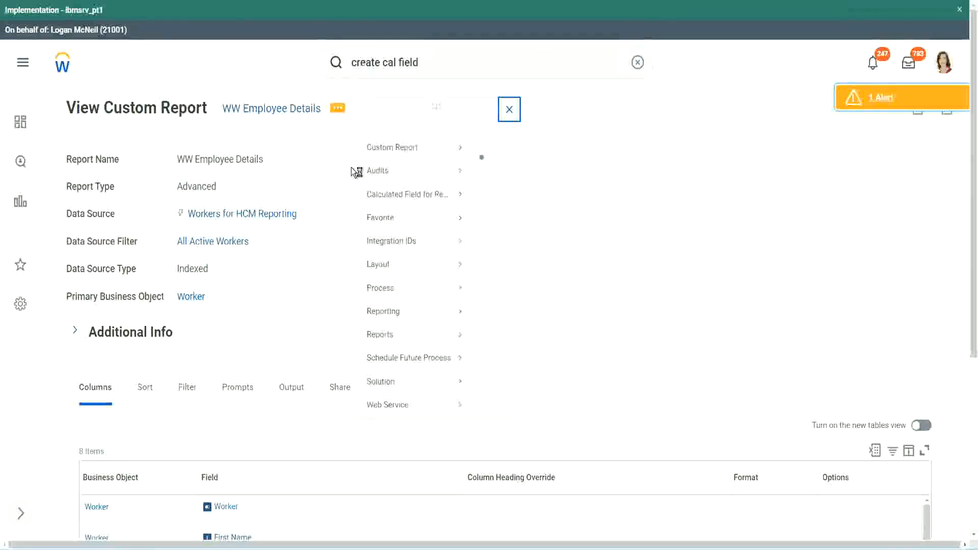
mouse_move(414, 164)
left_click(492, 165)
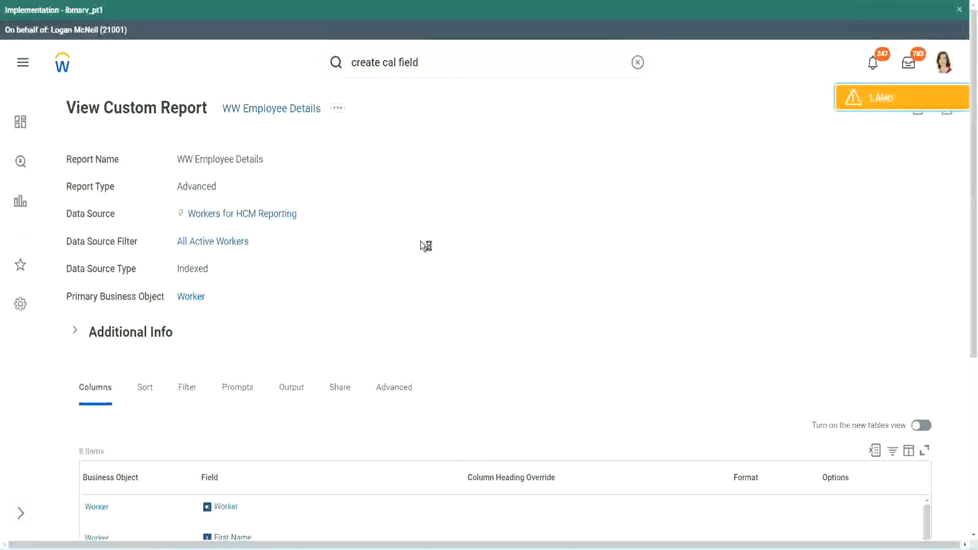
scroll(420, 240, "down", 1)
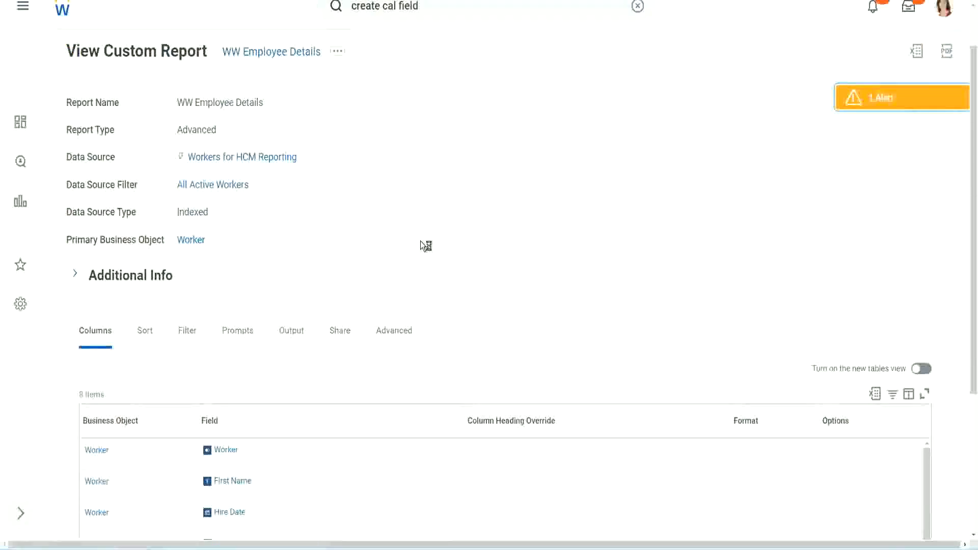
scroll(420, 245, "down", 4)
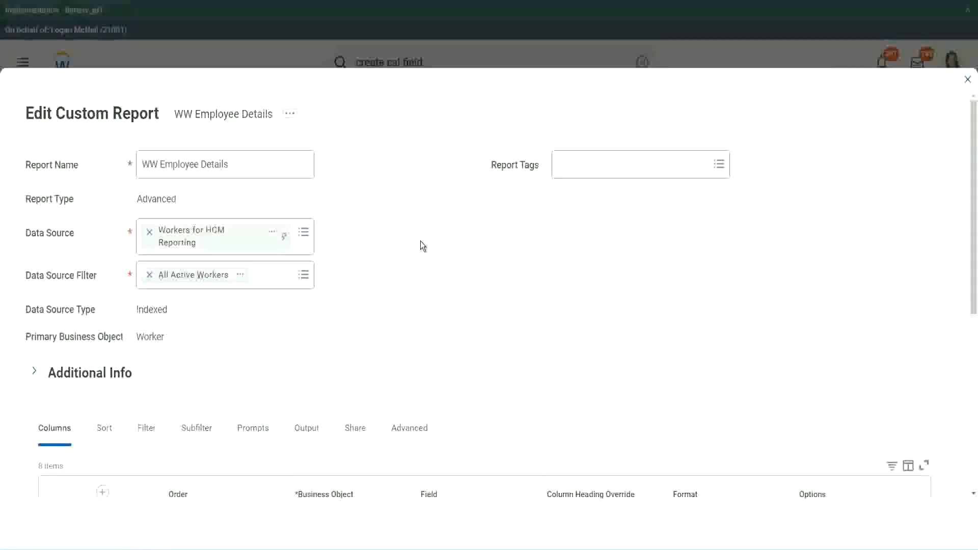
- Add an empty Worker column row below the Experience Bands row of the report
scroll(420, 245, "down", 8)
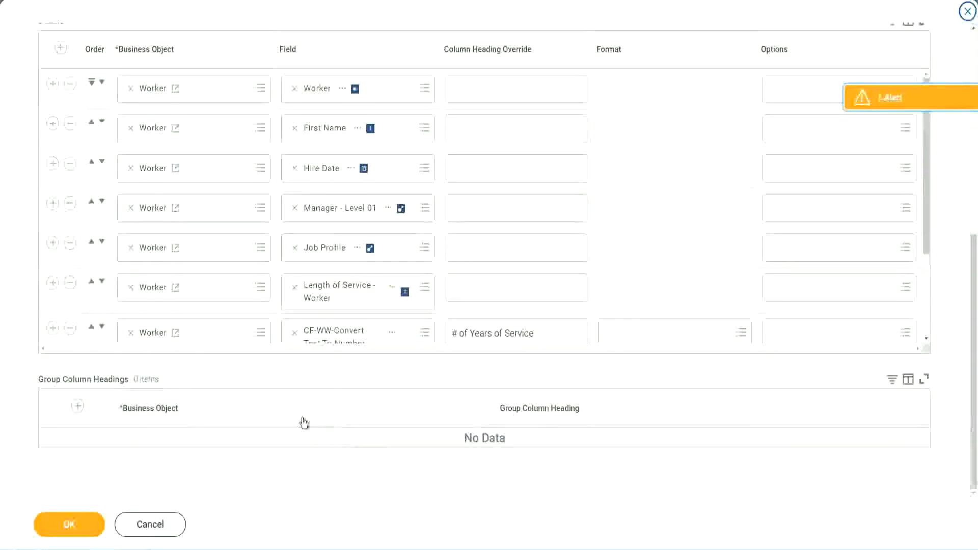
scroll(173, 279, "down", 3)
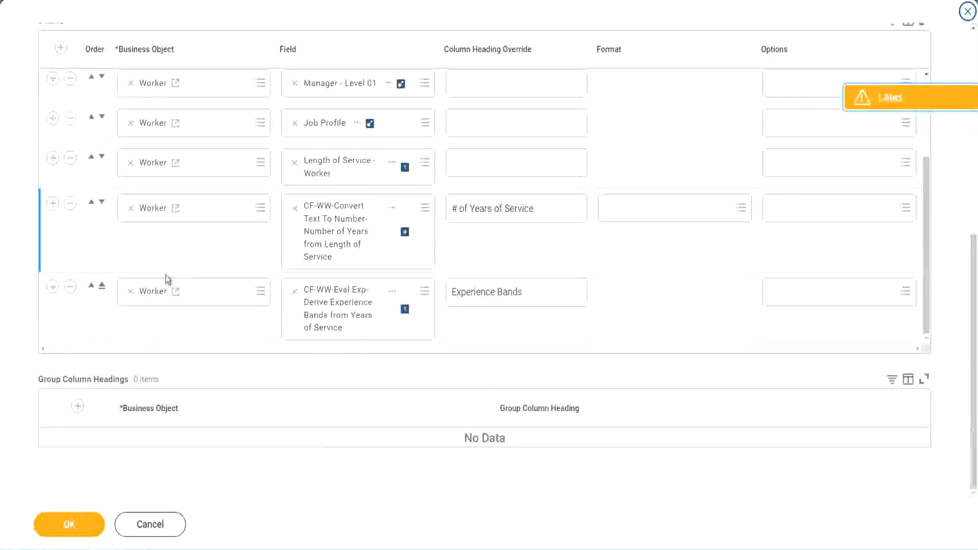
left_click(53, 287)
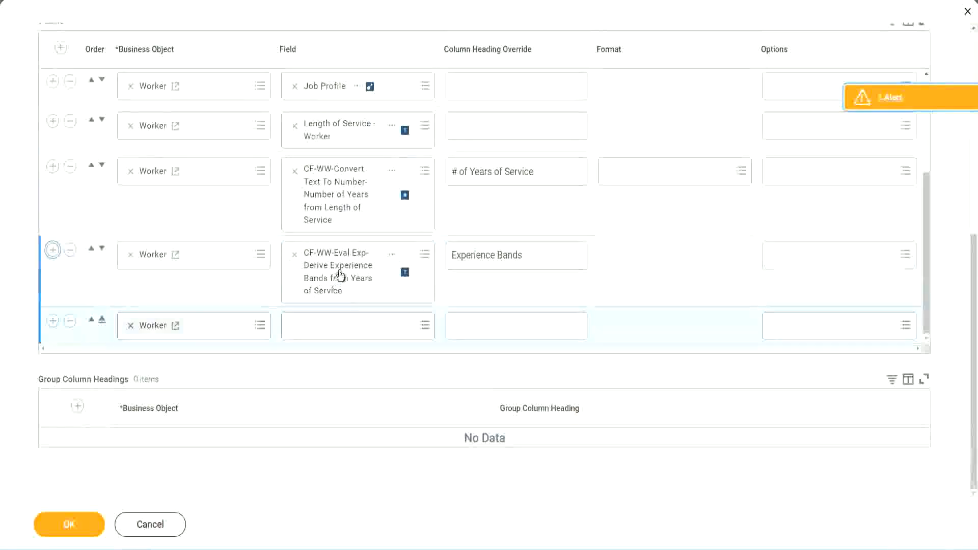
- Search for "CF-WW-Eval Exp Band" in the empty Worker row and assign the field CF-WW-Eval Exp Band-Determine Experience Bands from Years of Service
right_click(339, 278)
left_click(369, 328)
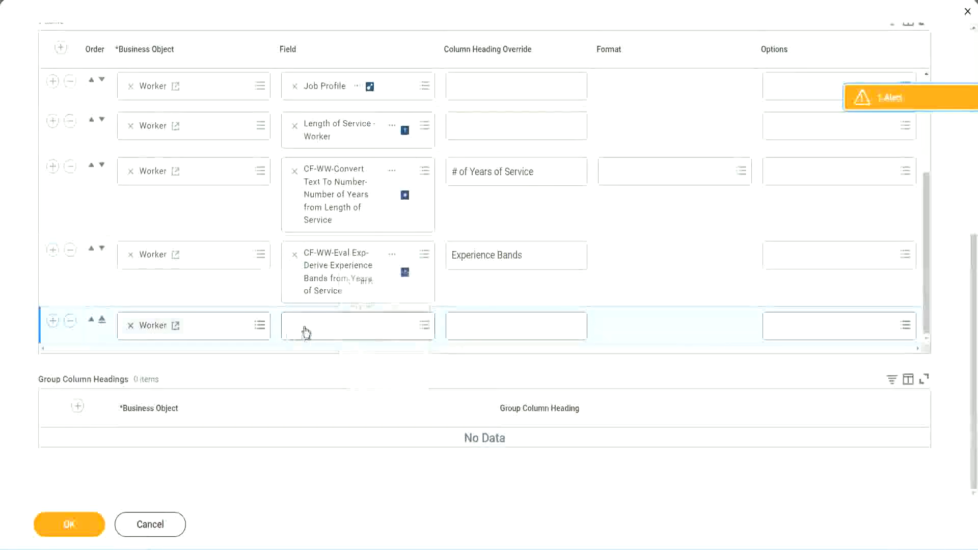
left_click(362, 333)
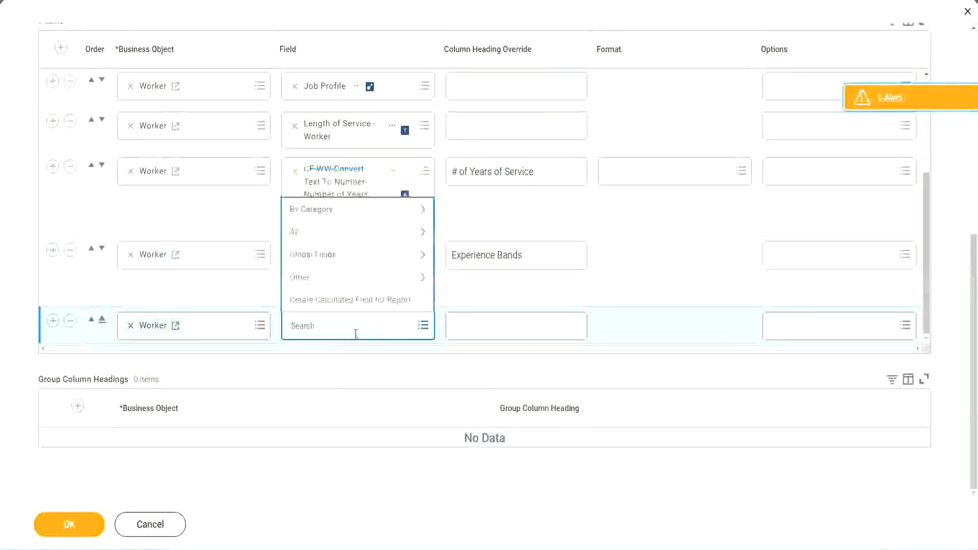
type("Experience Bands from Years of Service")
left_click_drag(358, 322, 251, 324)
left_click(347, 326)
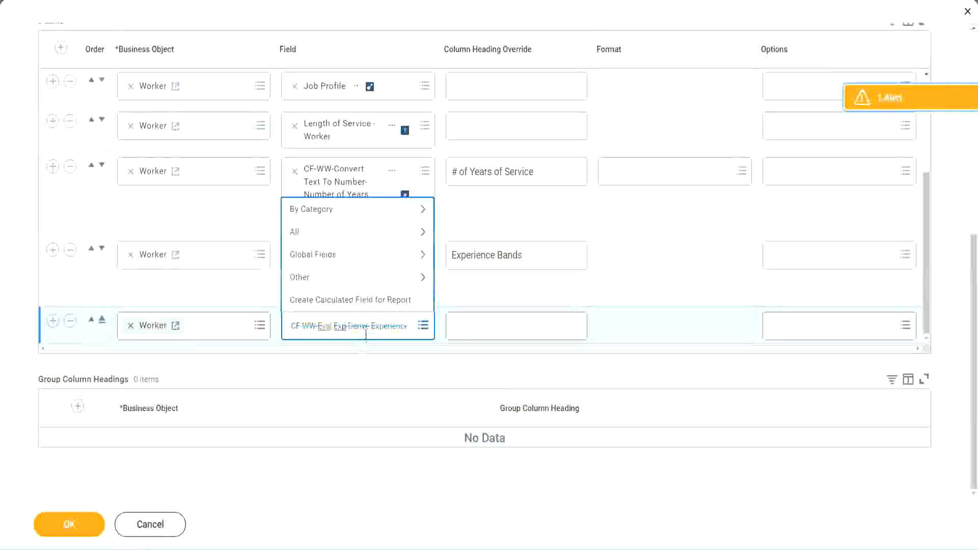
type("Band")
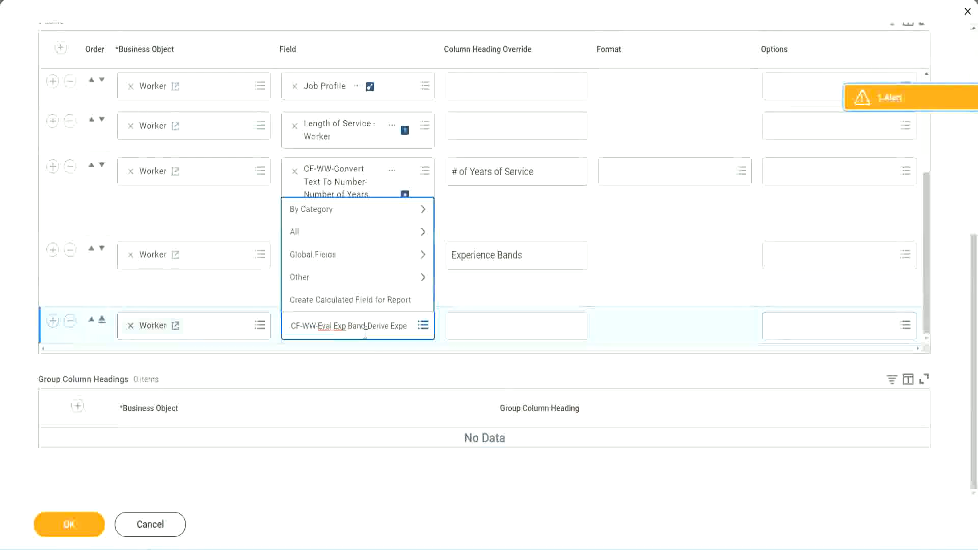
key("Delete")
key("Delete")
key("Delete")
key("Delete")
key("Delete")
key("Delete")
key("Delete")
key("Delete")
key("Delete")
key("Delete")
key("Delete")
key("Delete")
key("Delete")
key("Delete")
key("Delete")
key("Delete")
key("Delete")
key("Delete")
key("Delete")
key("Delete")
key("Delete")
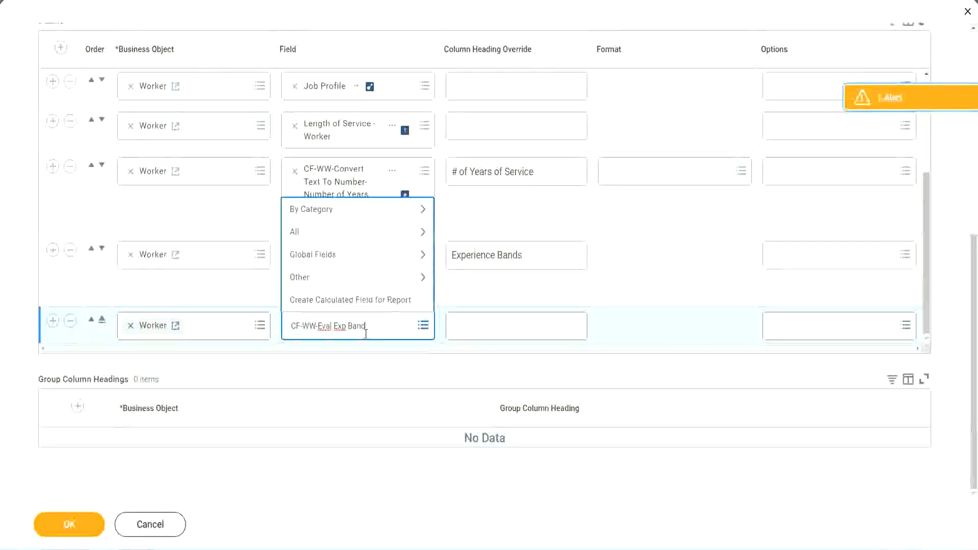
key("Return")
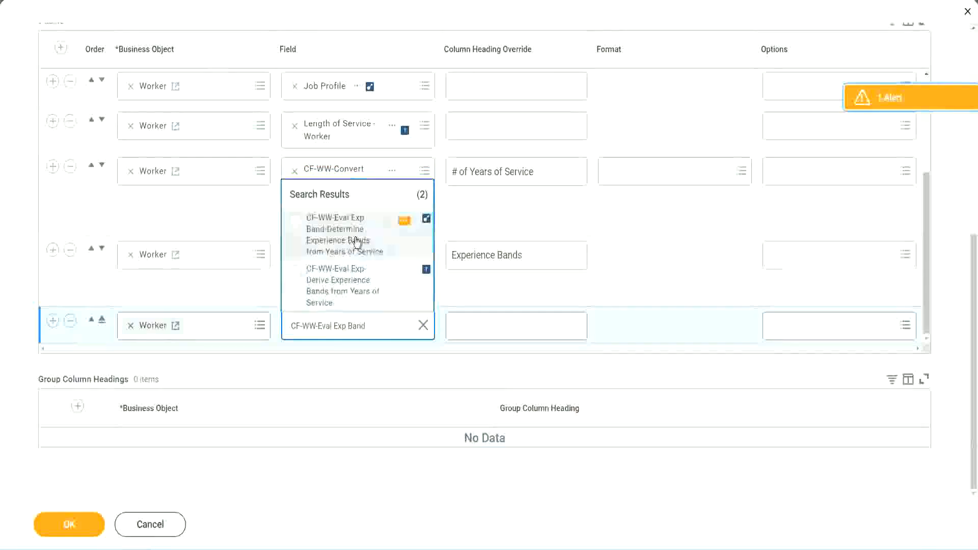
left_click(357, 241)
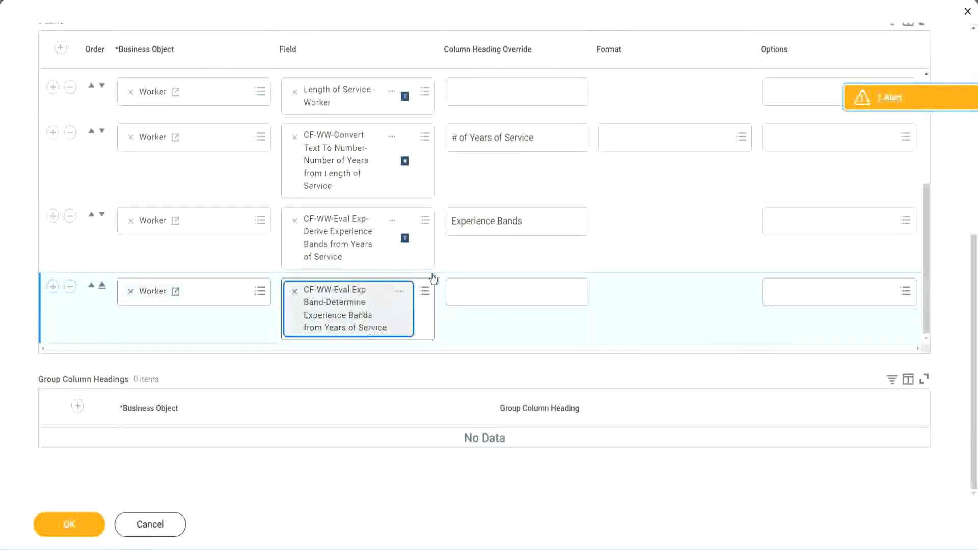
- Set the column heading override of the new Eval Exp Band row to "Experience Bands (Eval Exp Bands)"
left_click(537, 221)
key("ctrl+c")
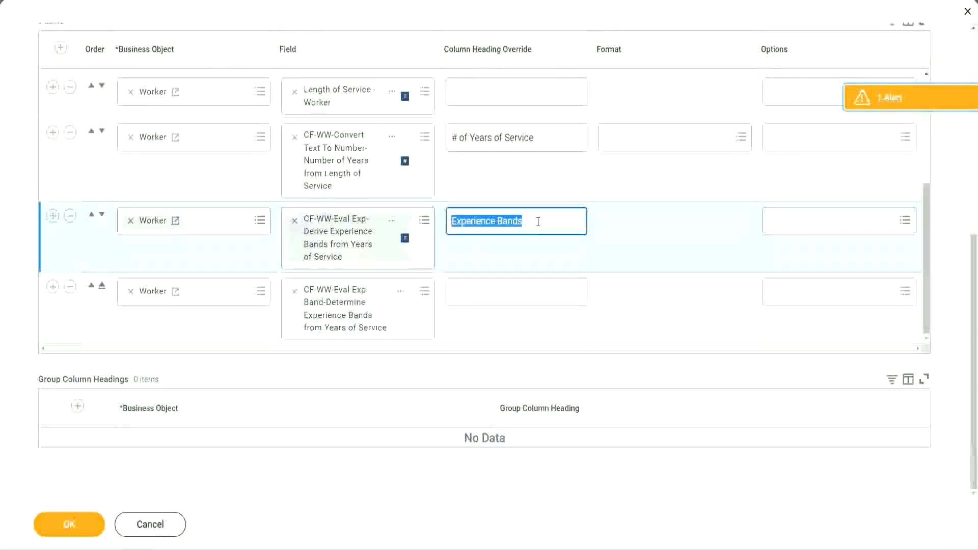
left_click(475, 291)
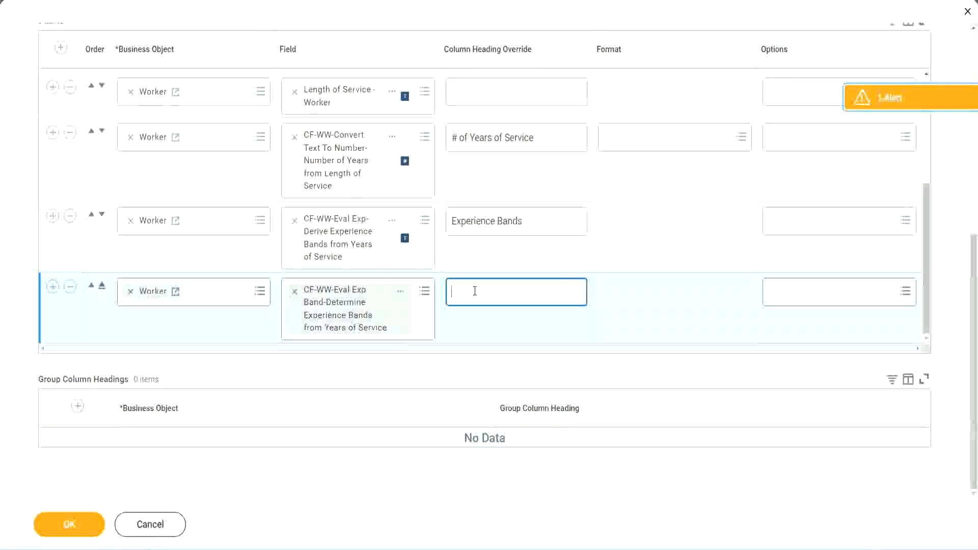
key("ctrl+v")
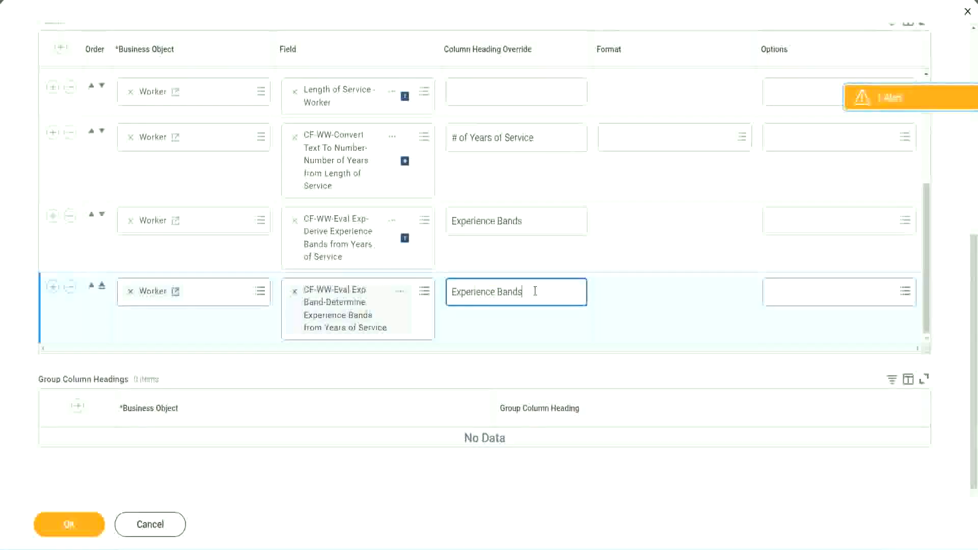
type("(")
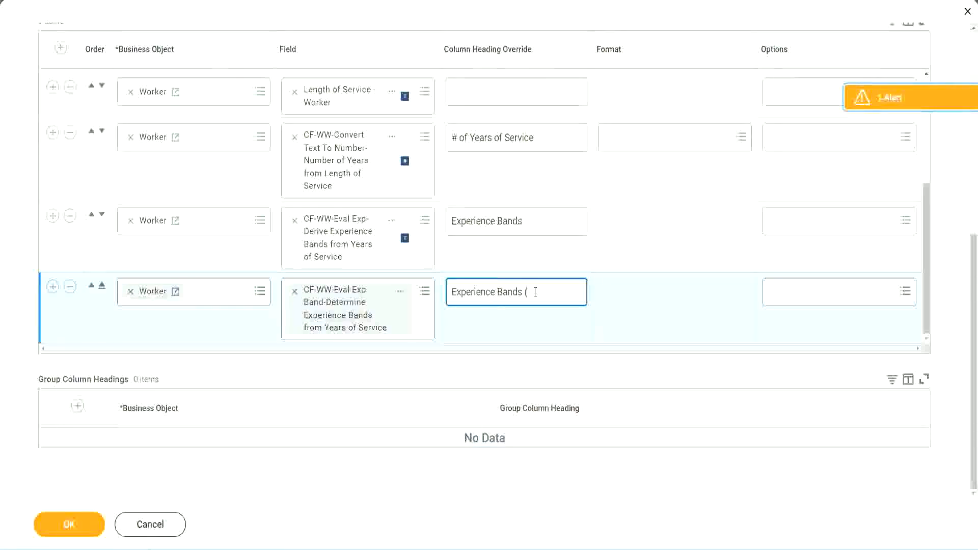
type("Eval Exp Bands)")
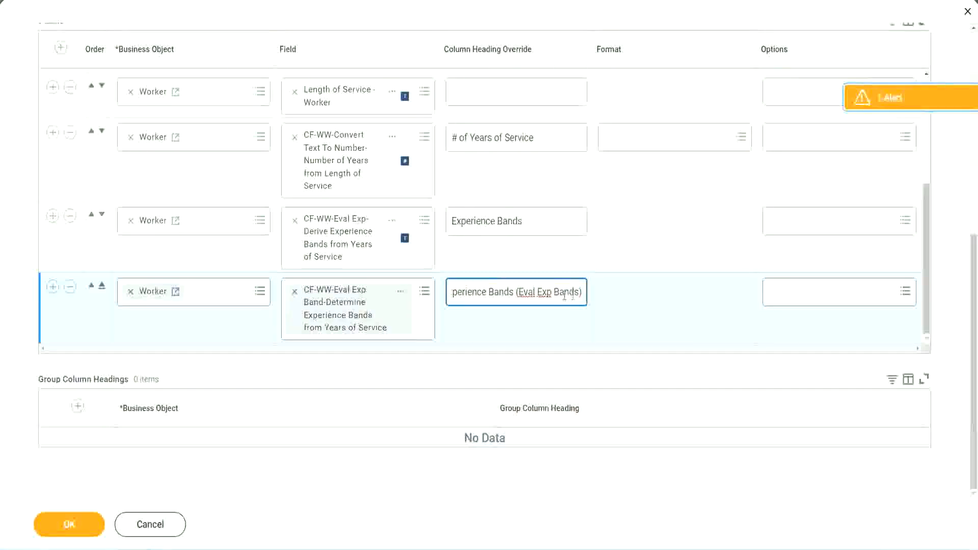
double_click(545, 292)
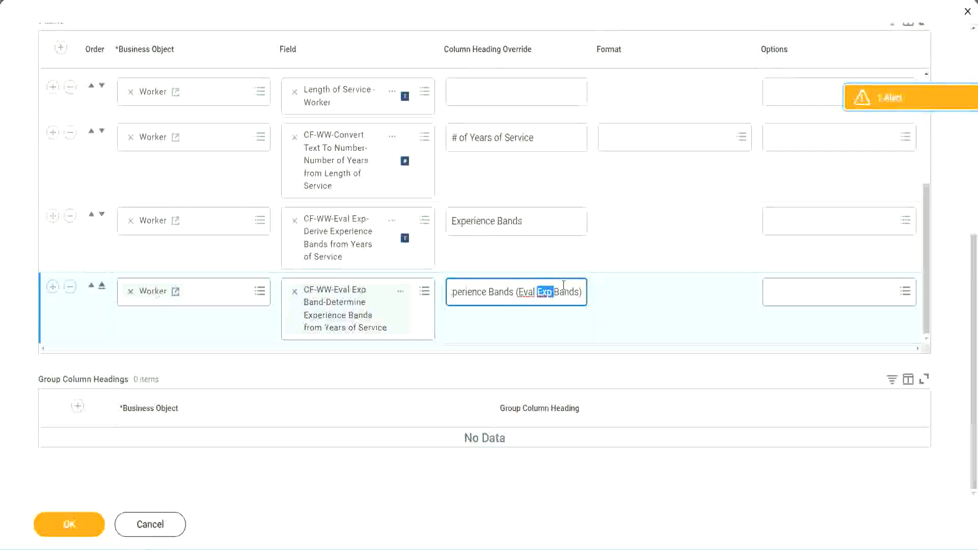
left_click(563, 289)
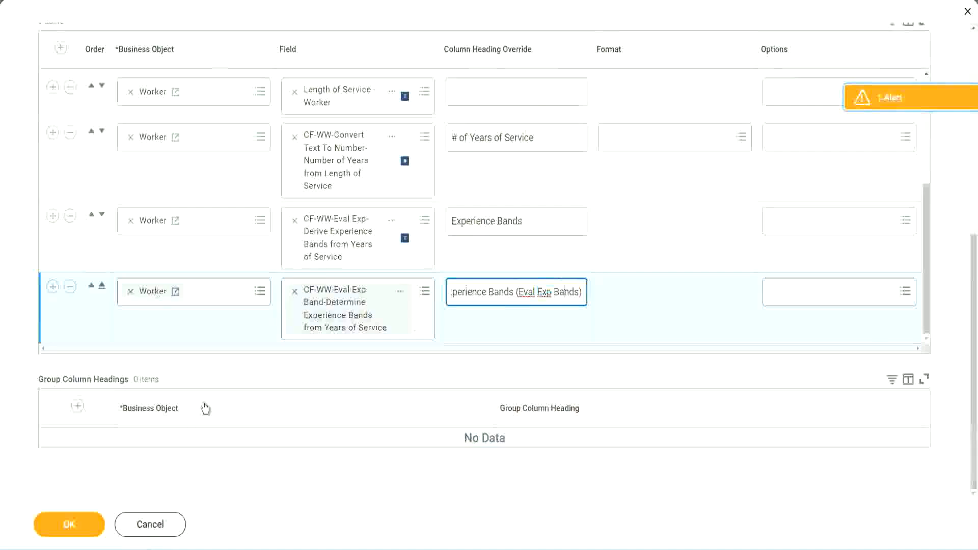
- Save the column changes to the WW Employee Details report and run it
left_click(71, 525)
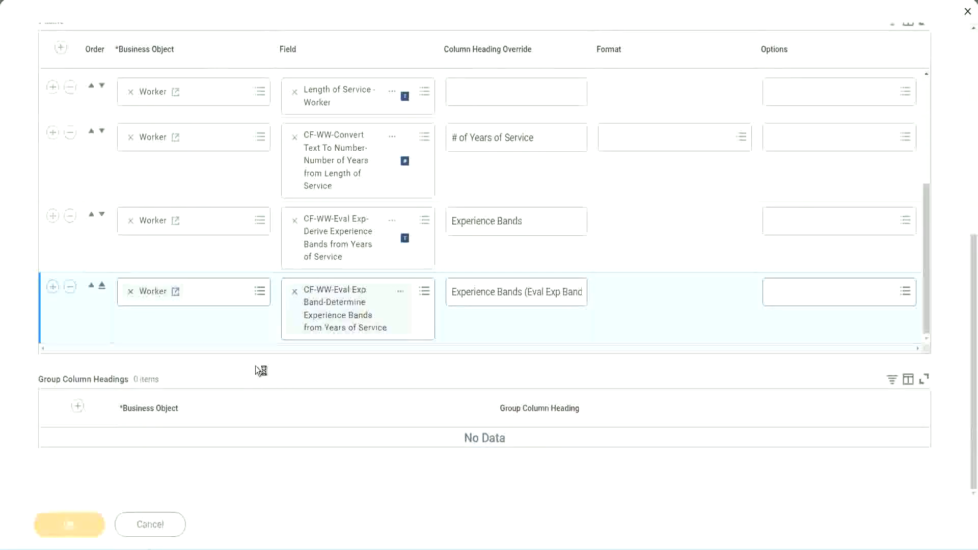
left_click(116, 518)
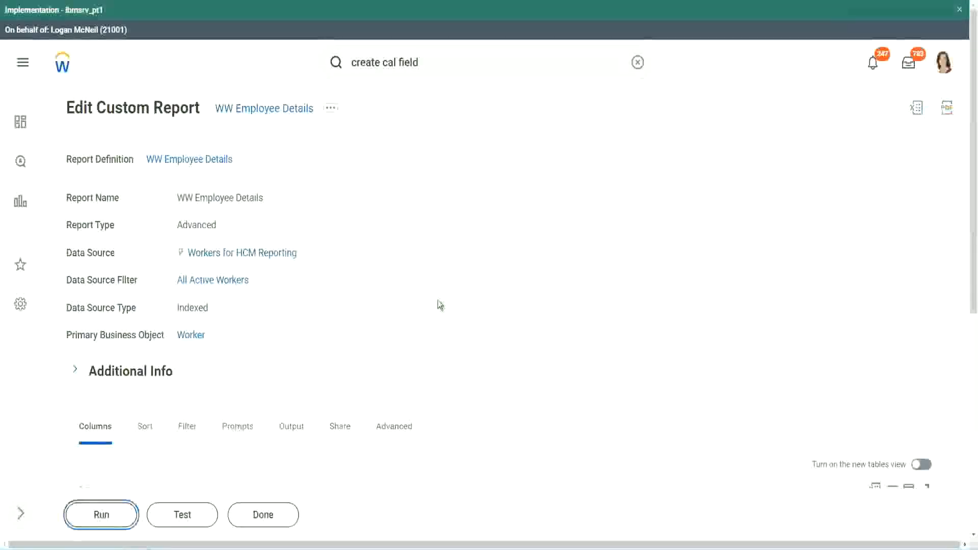